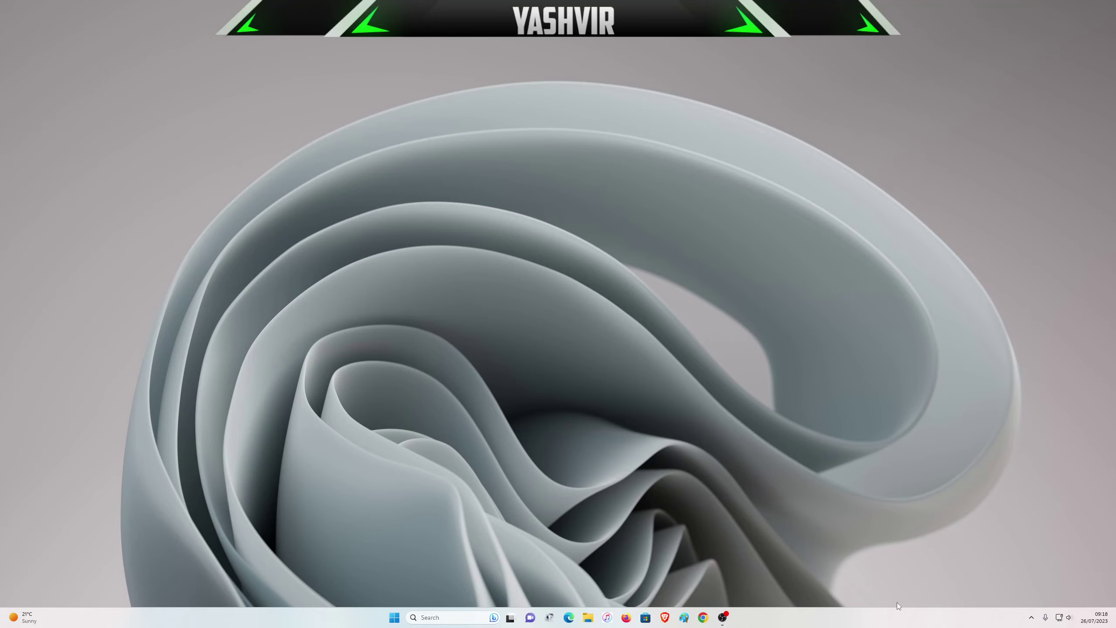
Step: Check for updates on GeForce Experience's Drivers page, confirm the Game Ready driver is current, and close it
click(1030, 619)
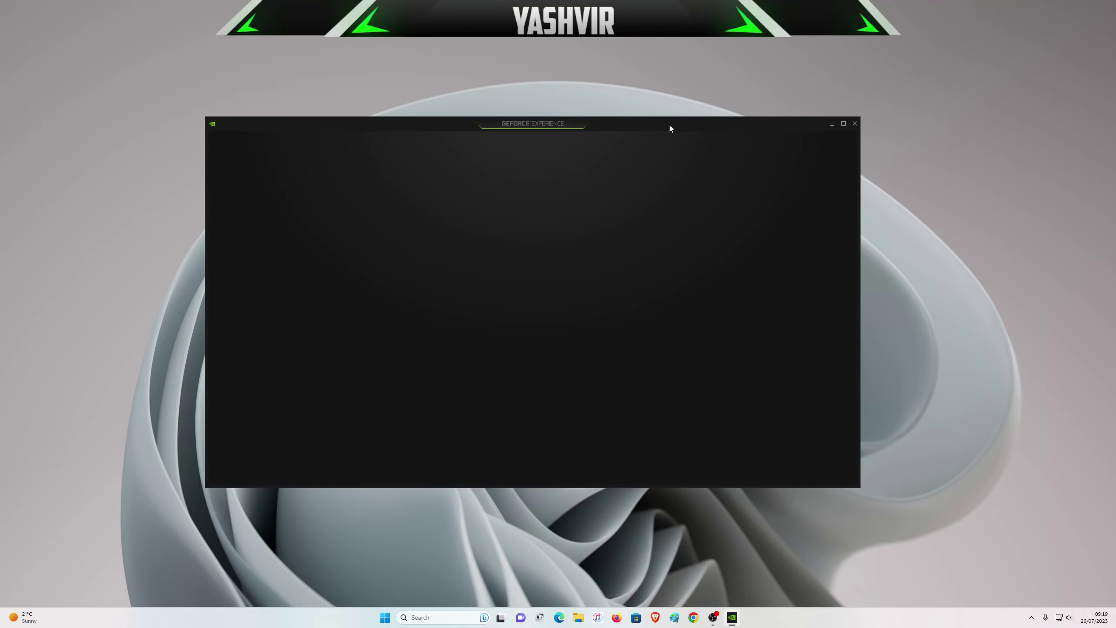
drag(670, 127, 648, 133)
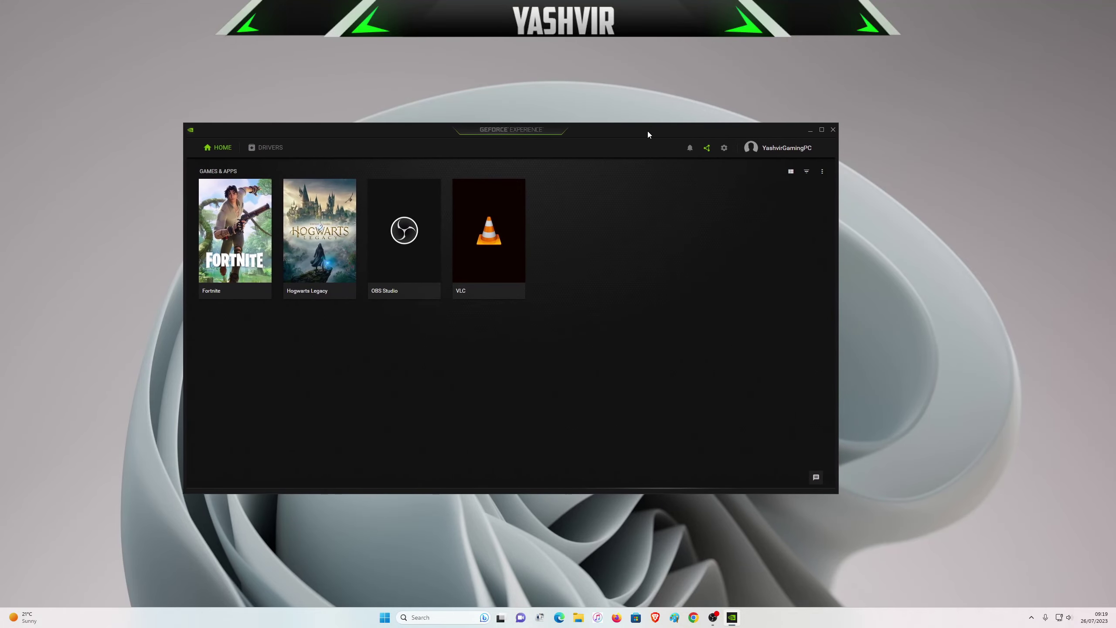
click(266, 148)
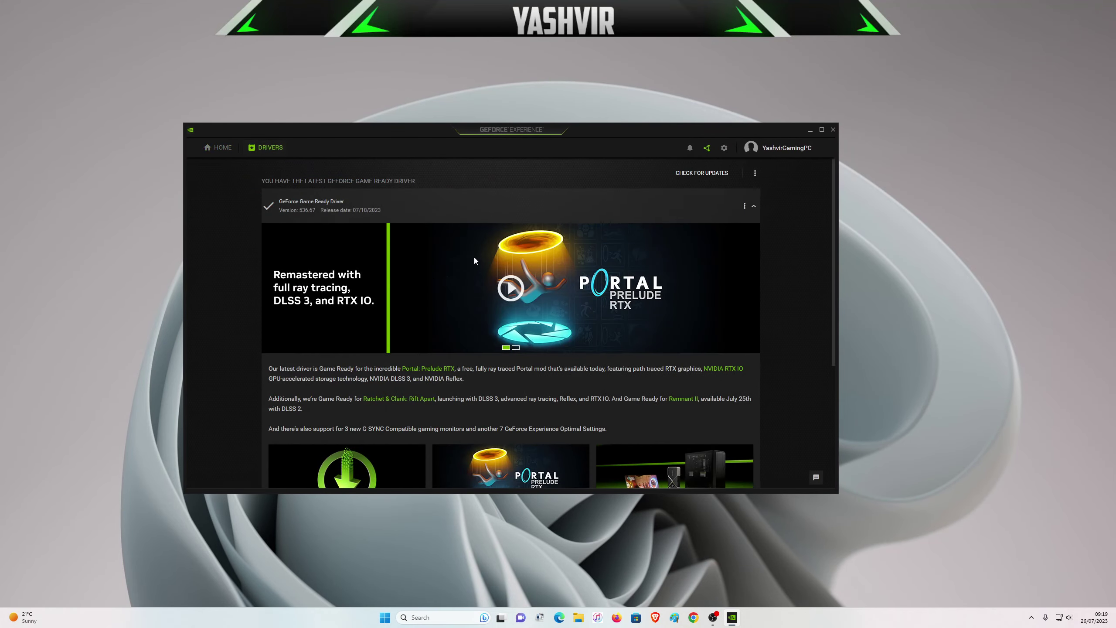
click(702, 173)
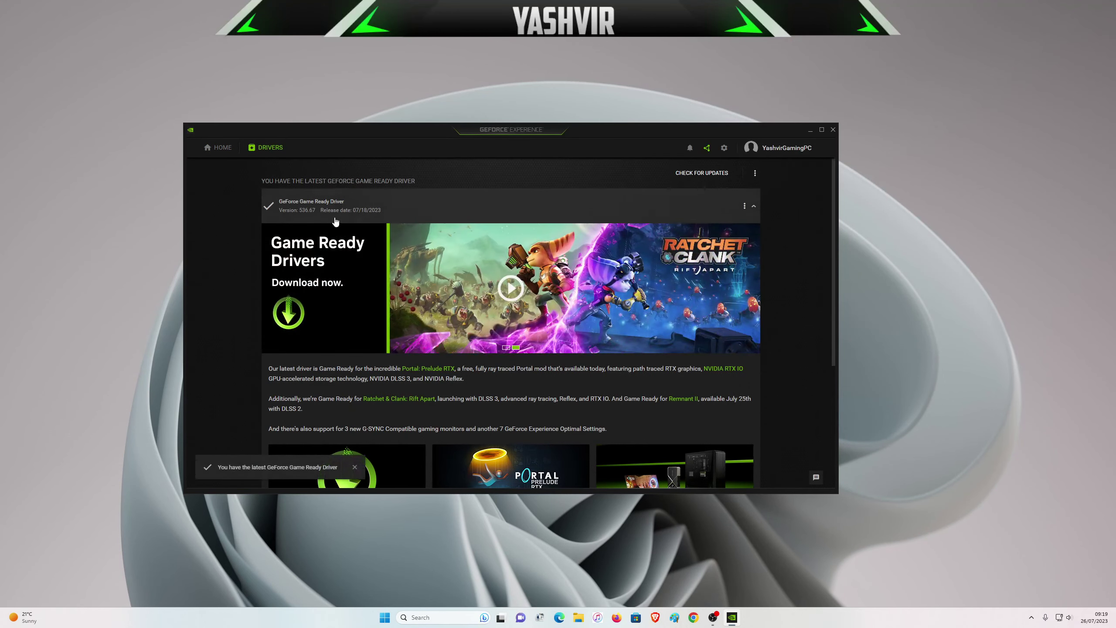
click(831, 130)
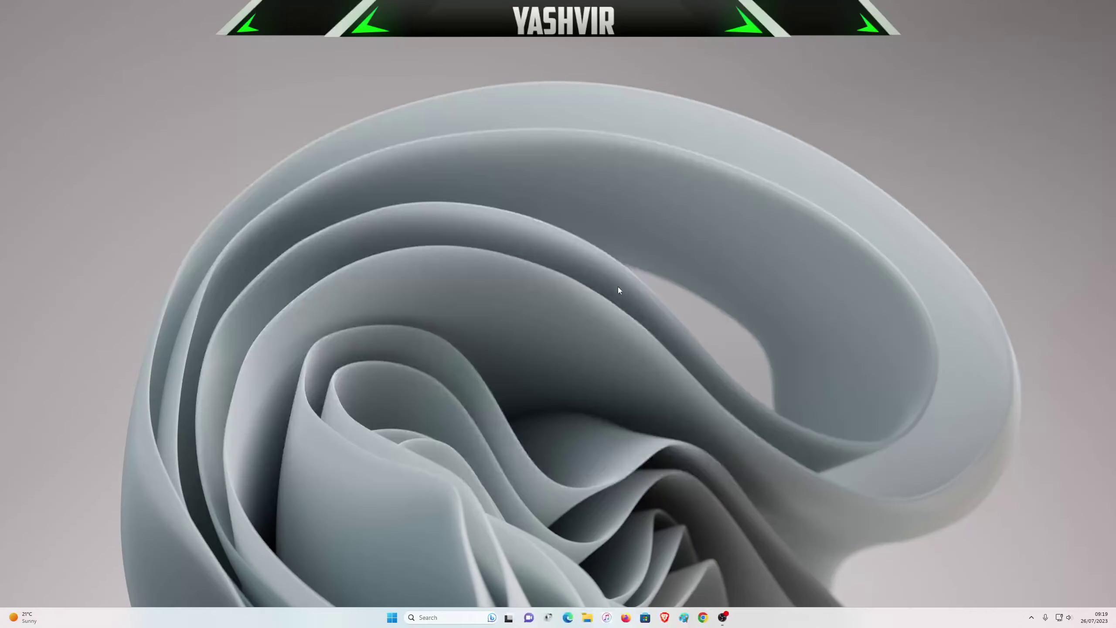
Step: Look for NVIDIA Control Panel via the tray's NVIDIA icon and a Windows search for 'Nvidia Control'
click(1032, 618)
right_click(1004, 593)
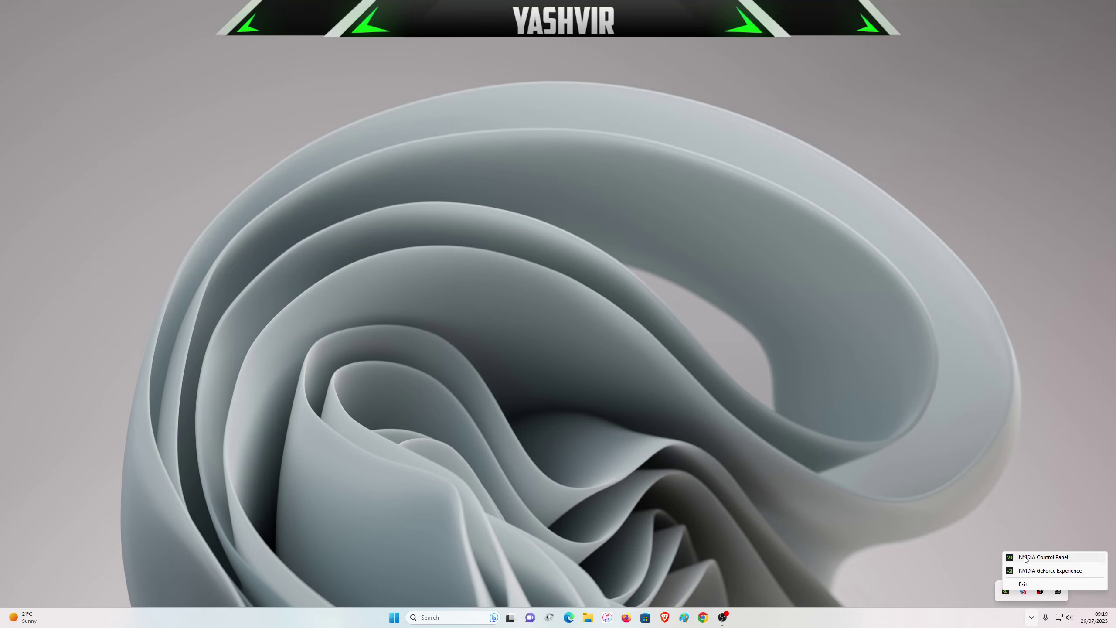
click(1004, 596)
click(886, 602)
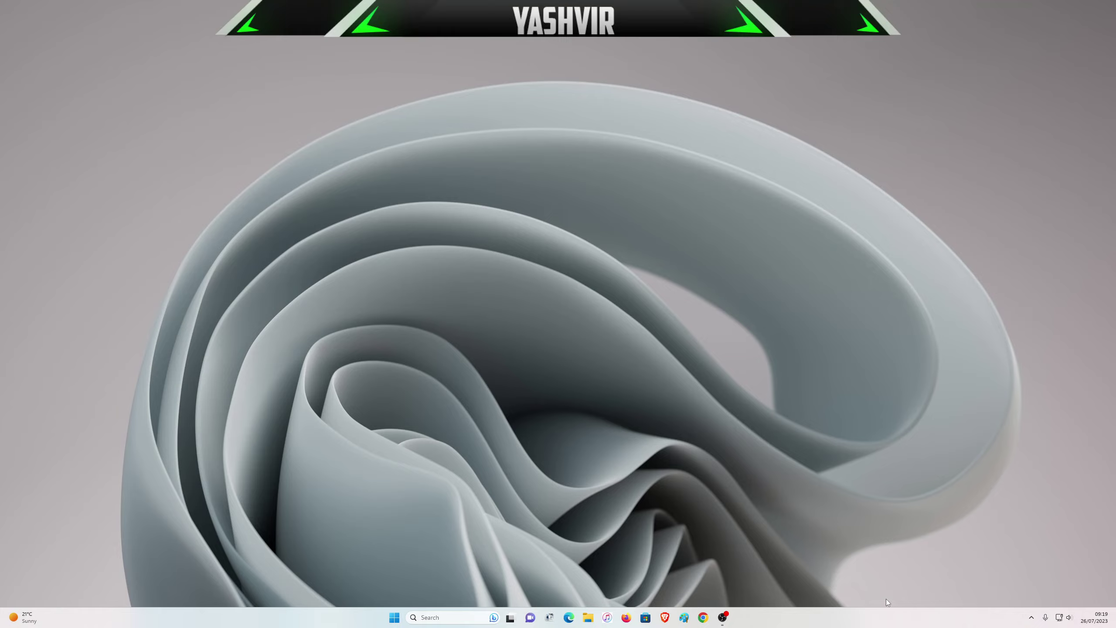
click(446, 617)
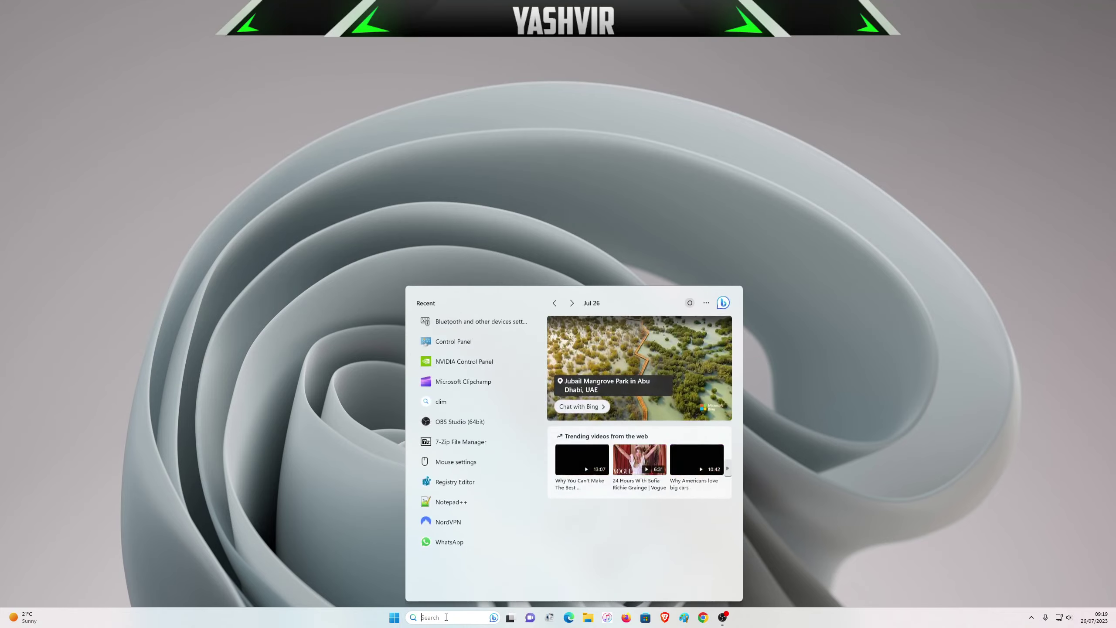
text(Nvidia Control)
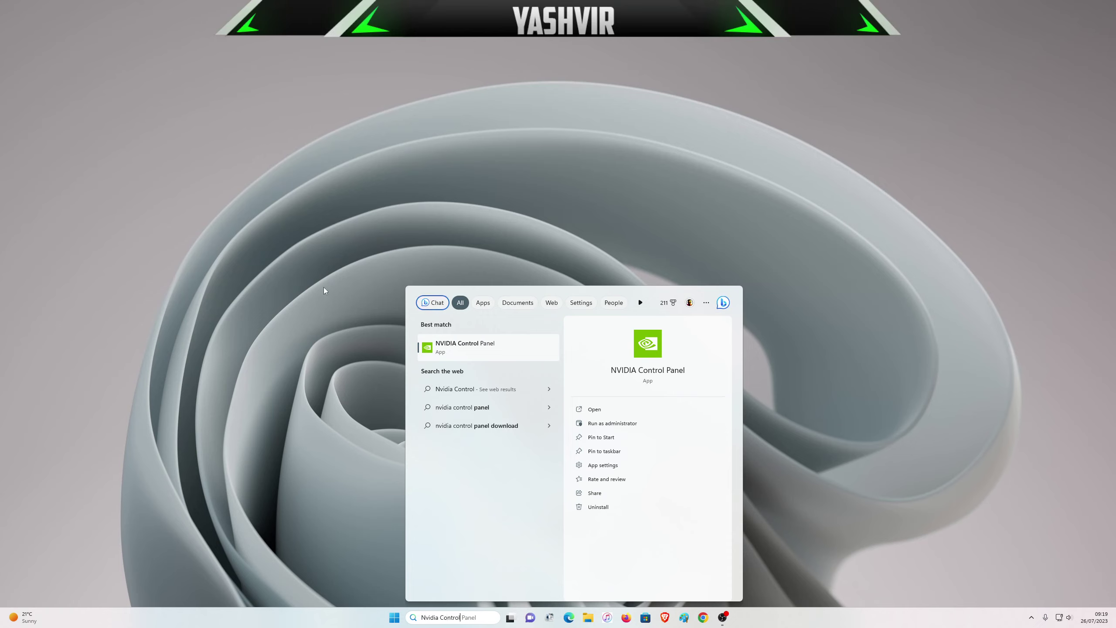
click(396, 252)
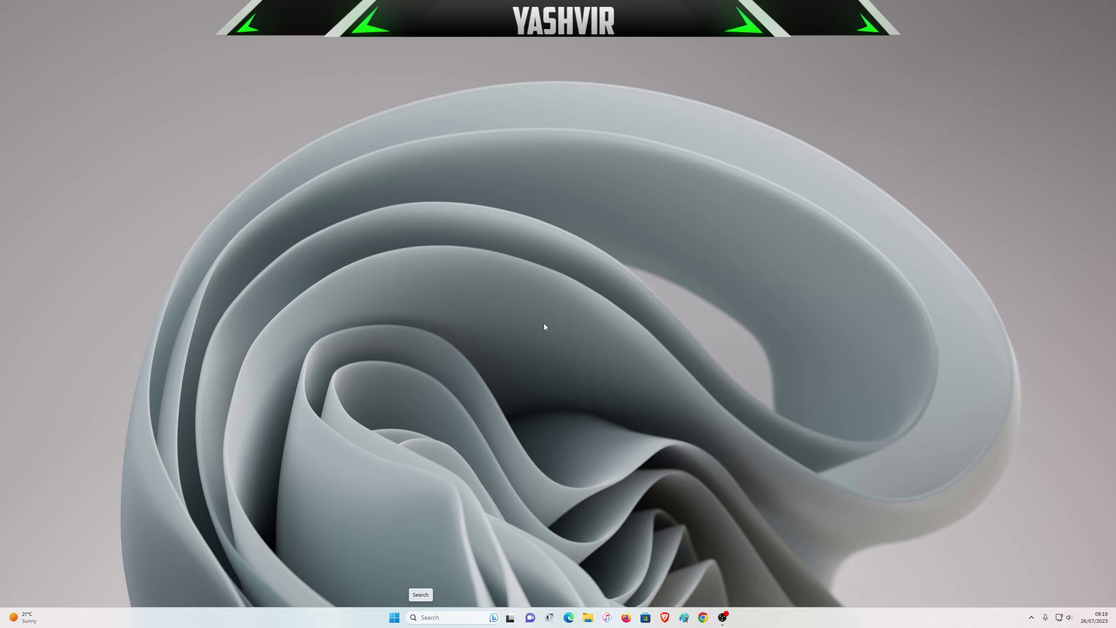
Step: Launch NVIDIA Control Panel from the desktop context menu's Show more options list
right_click(544, 162)
click(501, 215)
right_click(565, 216)
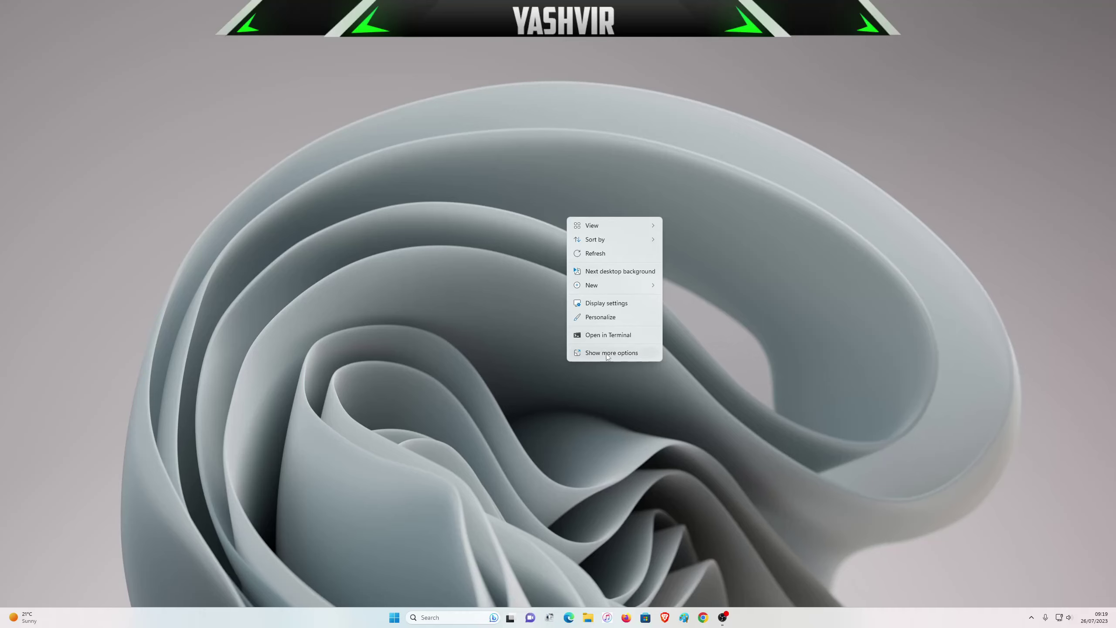
click(497, 276)
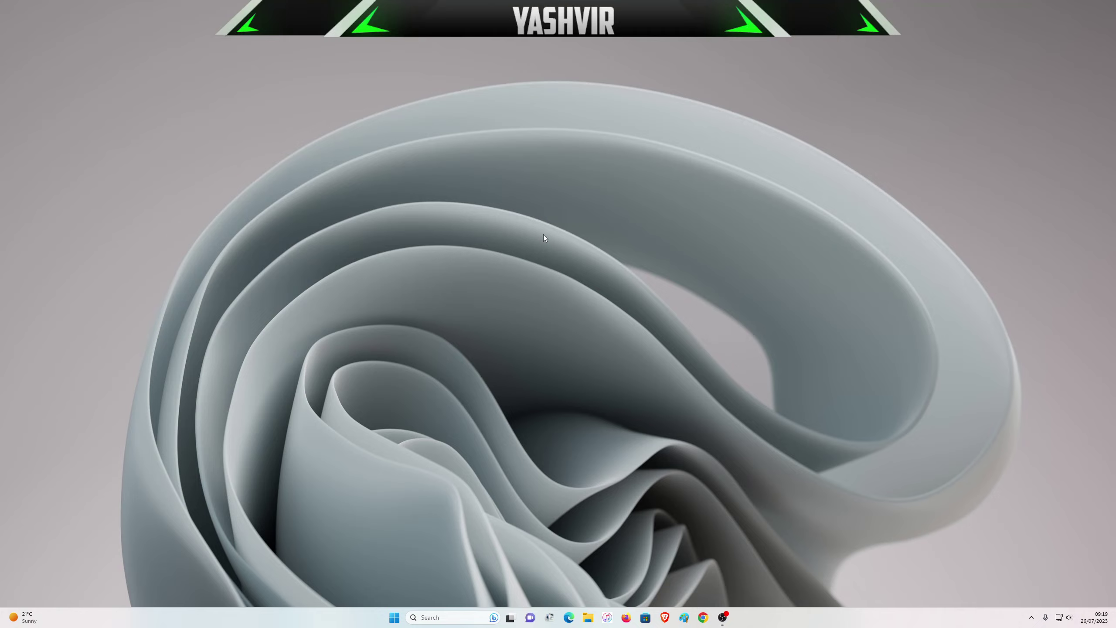
right_click(564, 253)
click(519, 186)
right_click(520, 186)
right_click(457, 182)
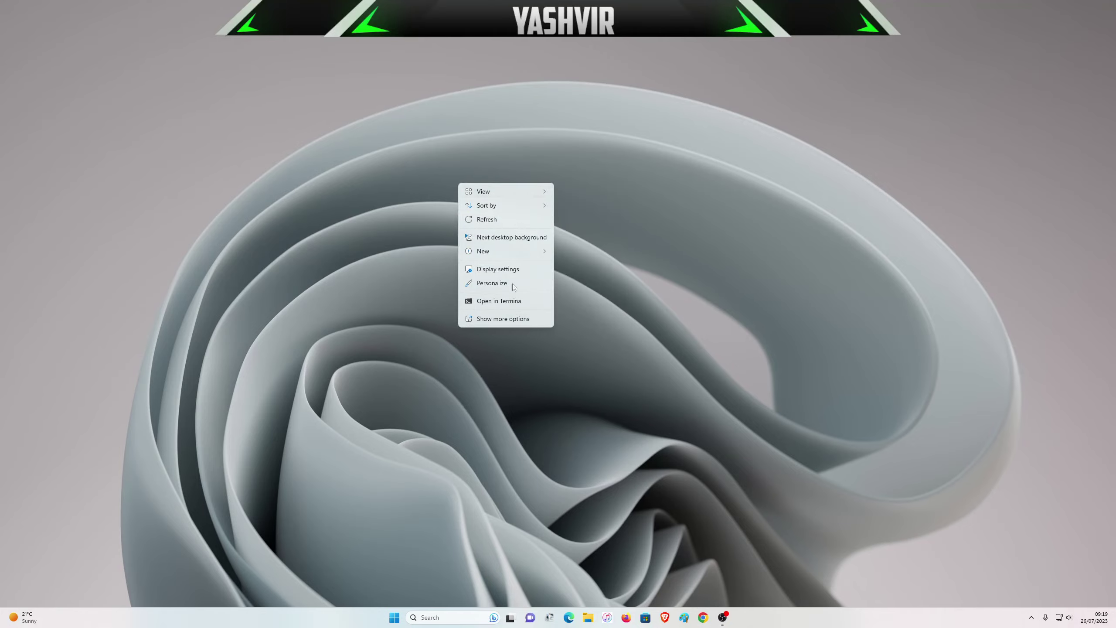
click(503, 320)
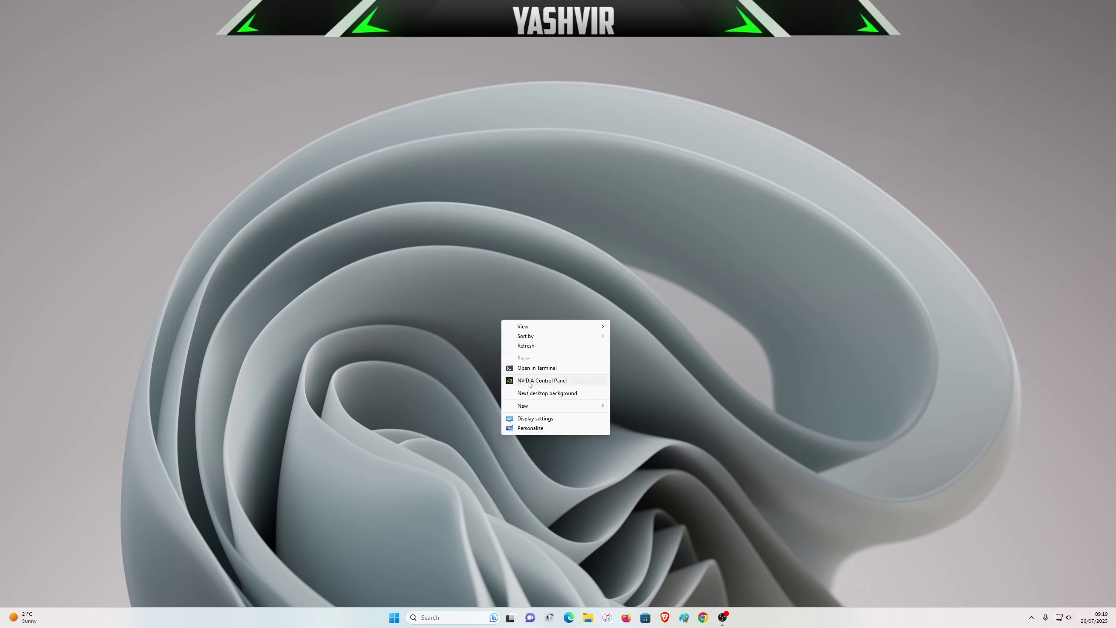
click(555, 383)
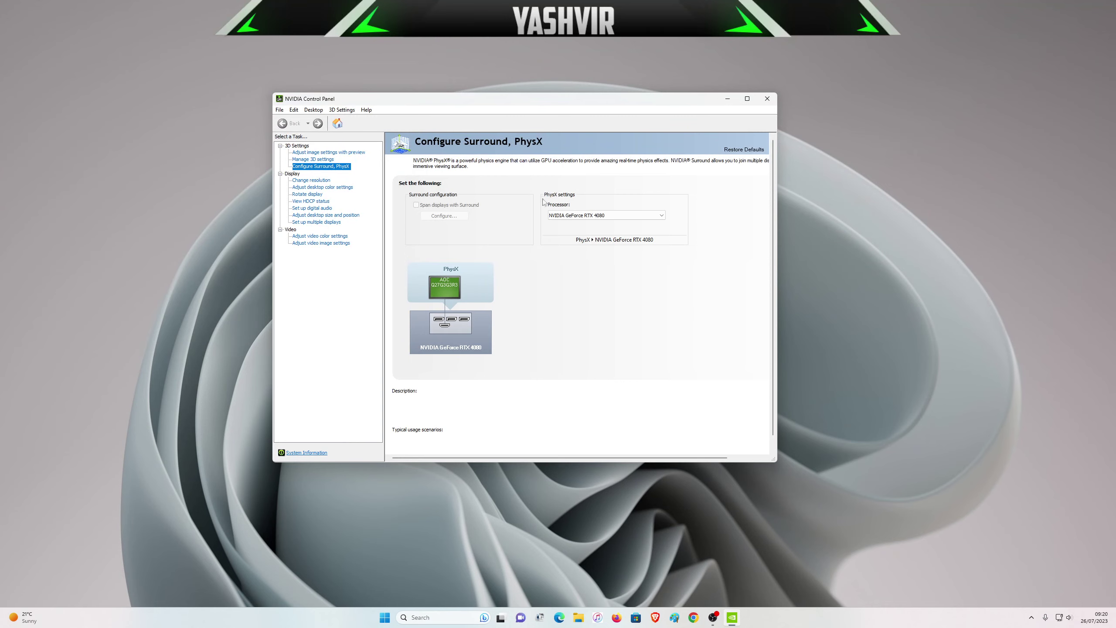
Step: Choose NVIDIA GeForce RTX 4080 as the PhysX processor instead of auto-select or CPU
mouse_move(556, 206)
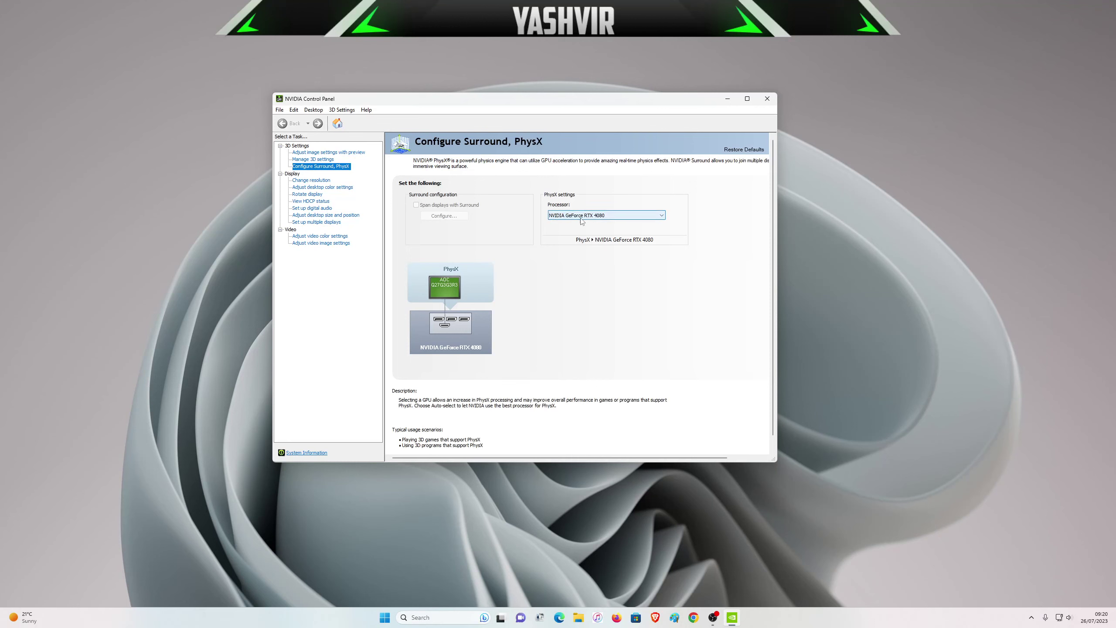
click(564, 216)
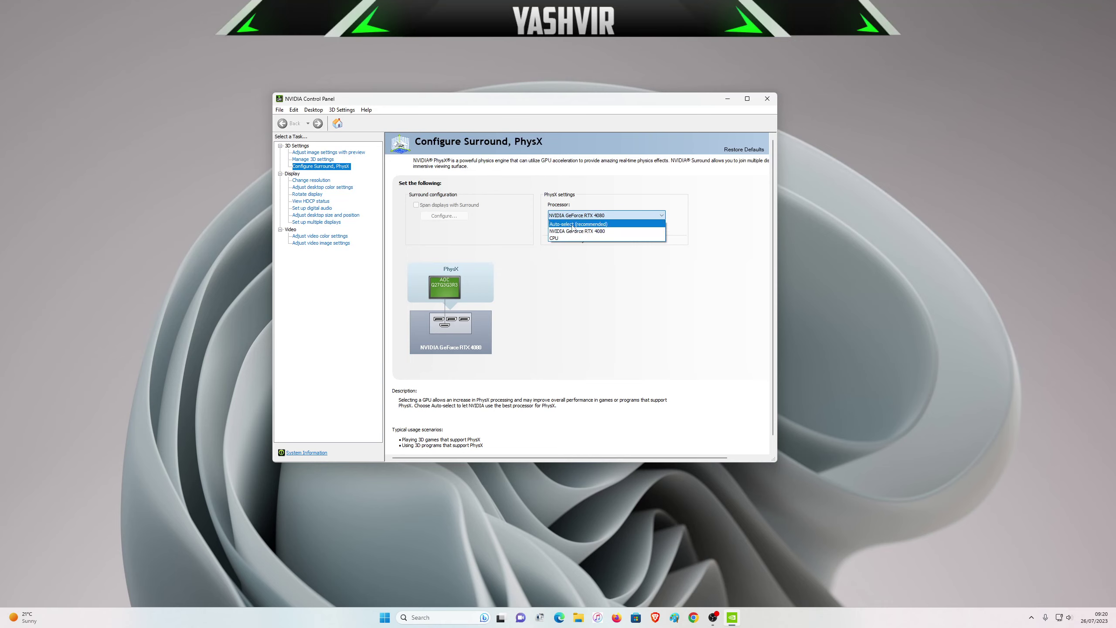
click(572, 233)
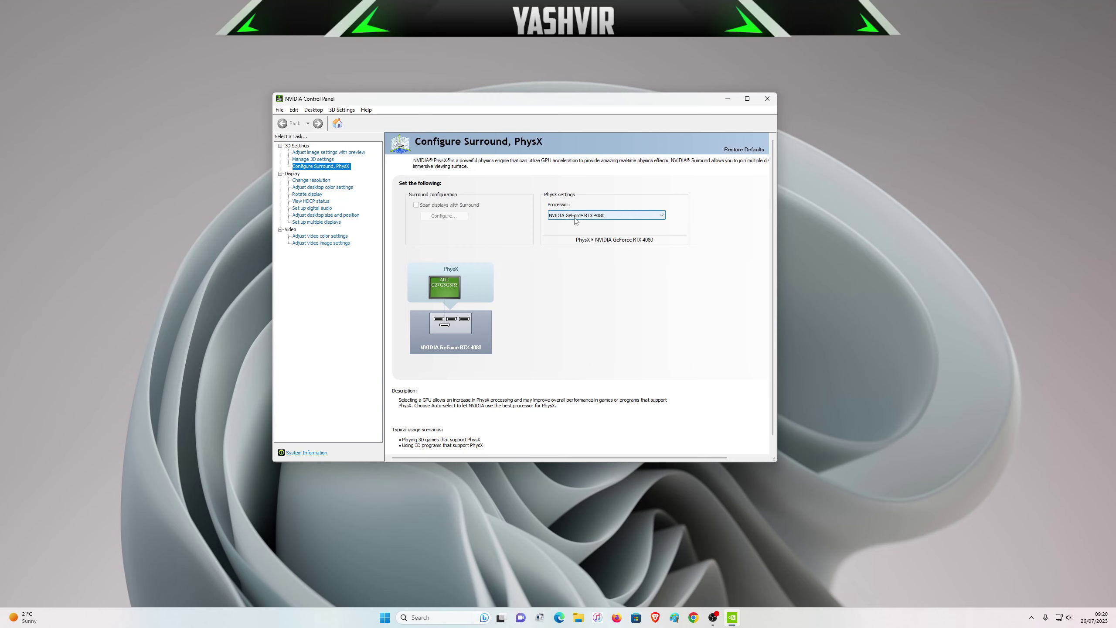
Step: Open Manage 3D Settings and keep Antialiasing - Mode at Application-controlled
click(312, 161)
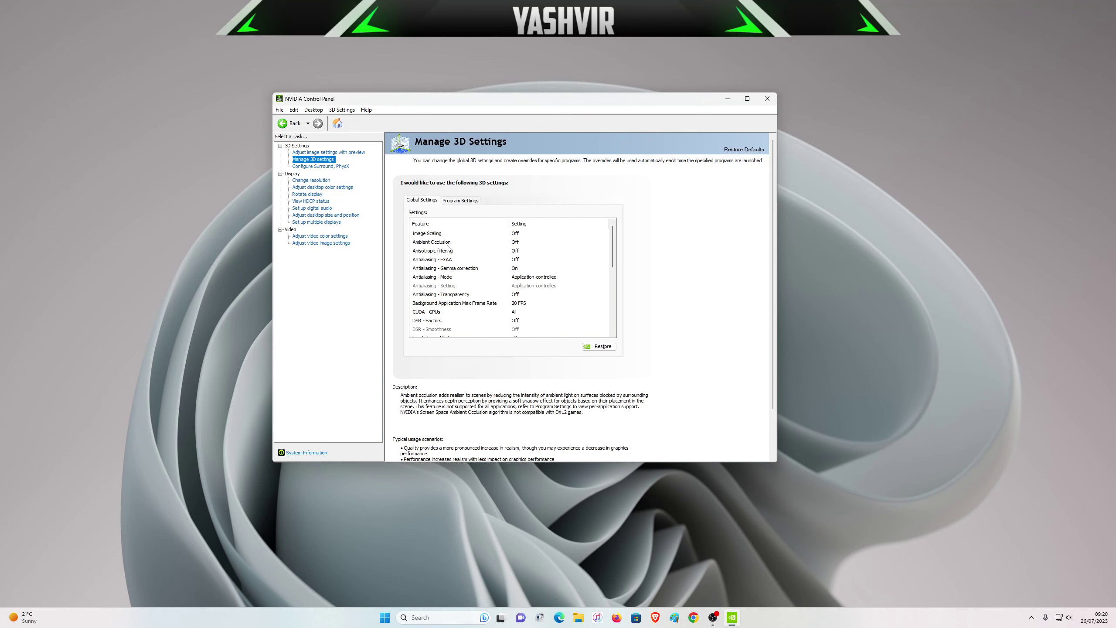
drag(613, 245, 613, 253)
click(561, 251)
click(562, 251)
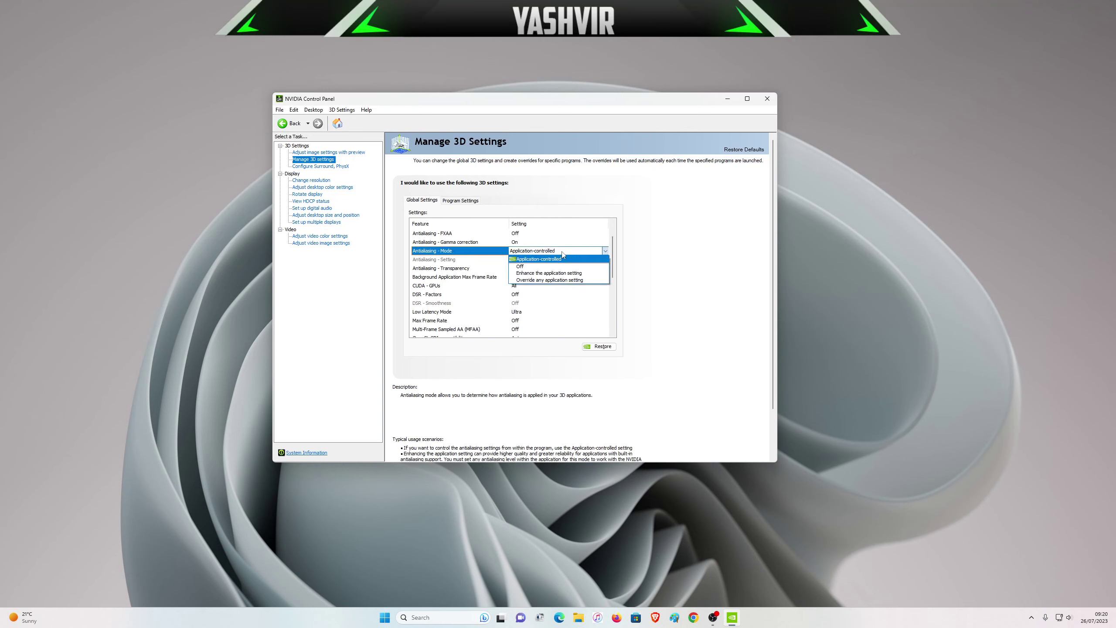
click(562, 258)
drag(613, 251, 615, 260)
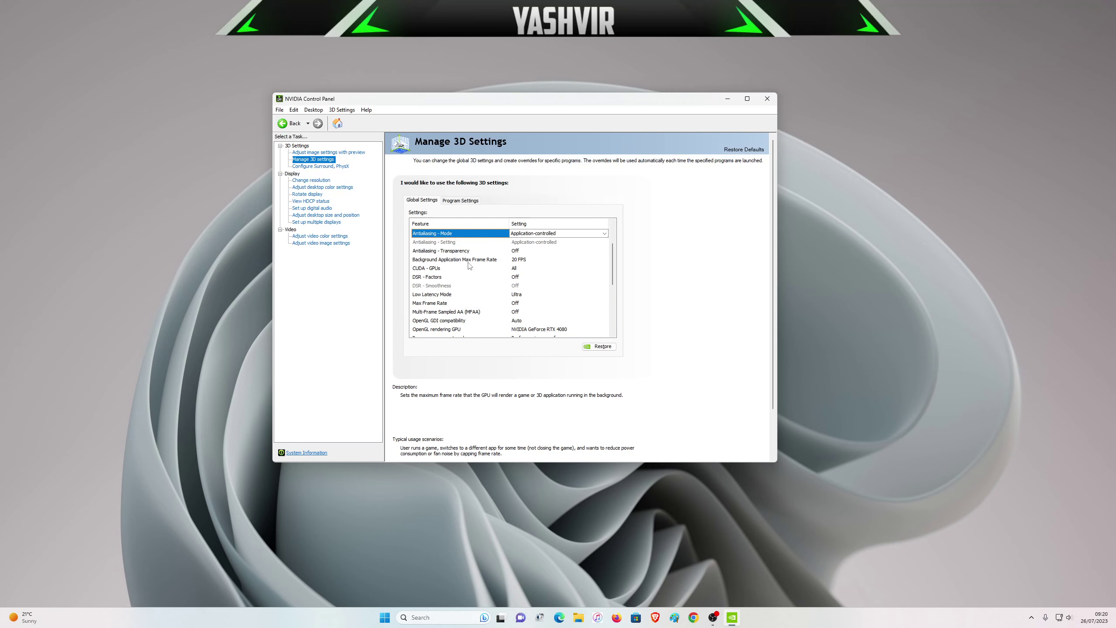
Step: Keep Background Application Max Frame Rate at 20 FPS and Low Latency Mode at Ultra
click(518, 259)
click(527, 260)
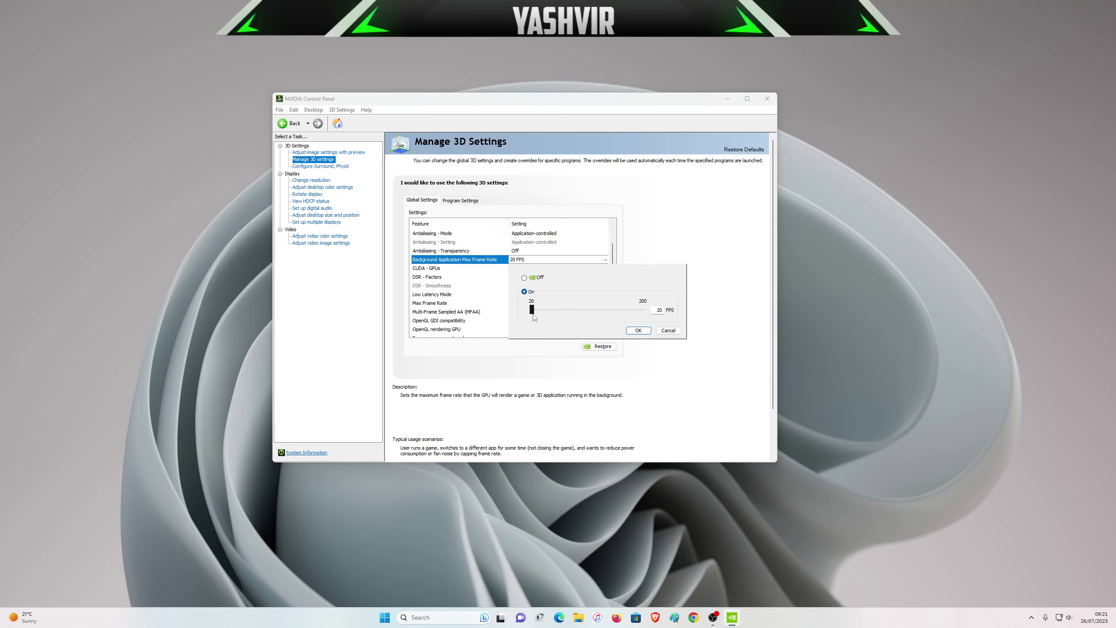
click(638, 331)
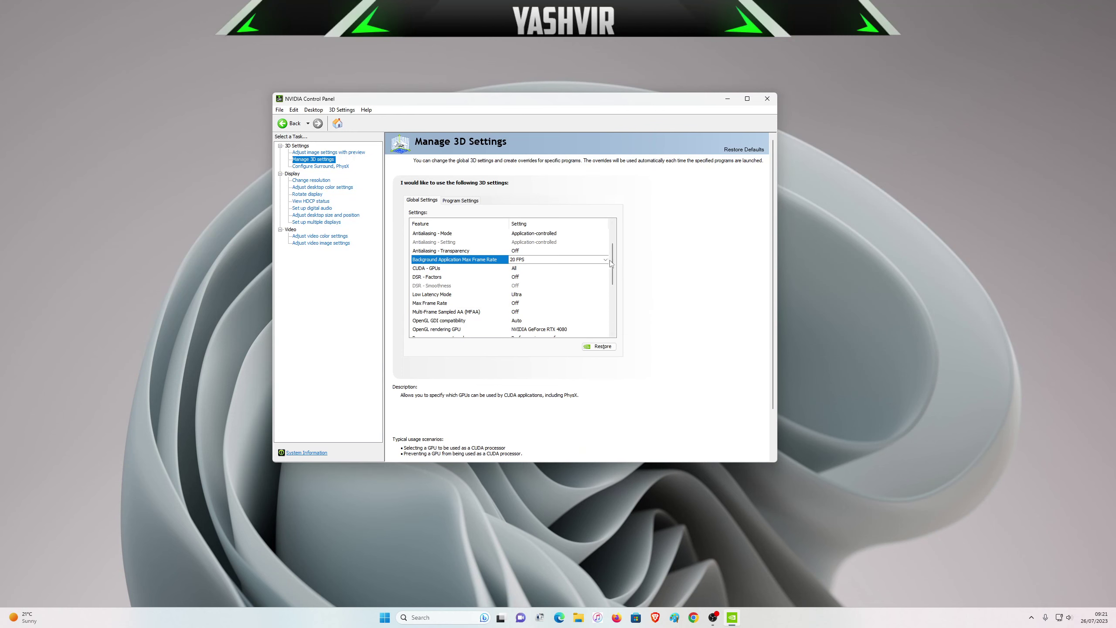
scroll(616, 263, down, 1)
scroll(616, 264, down, 1)
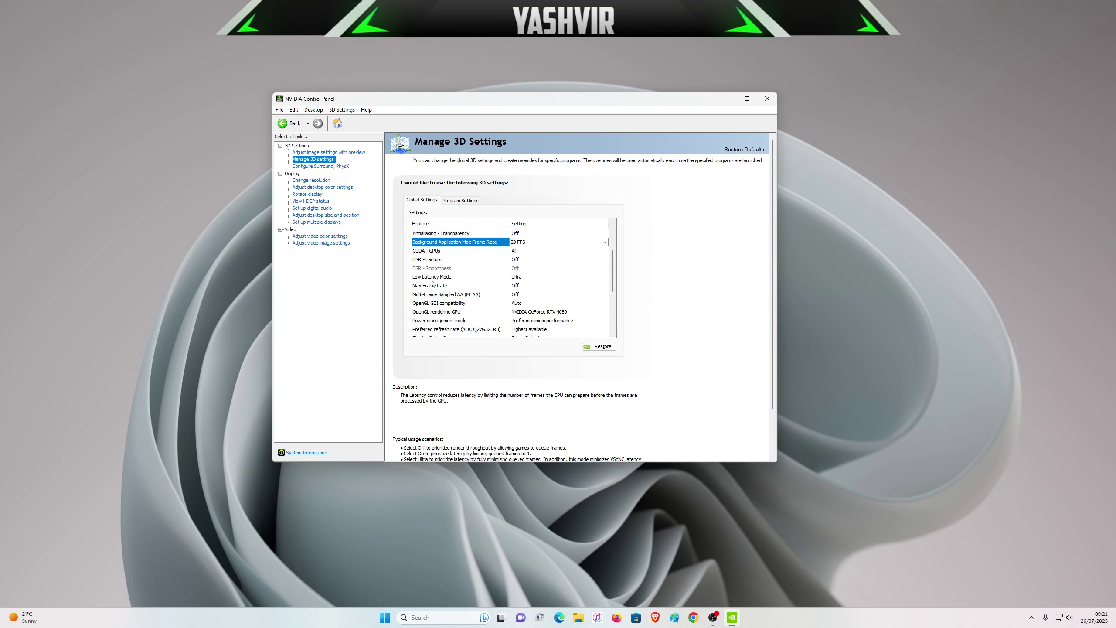
click(519, 276)
click(521, 277)
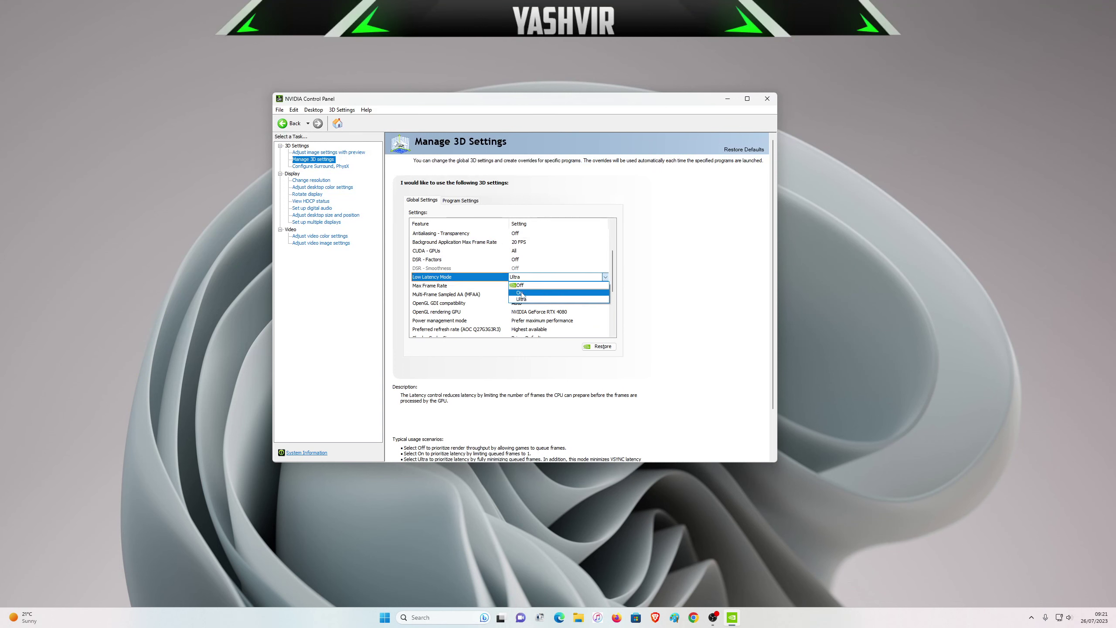
click(523, 299)
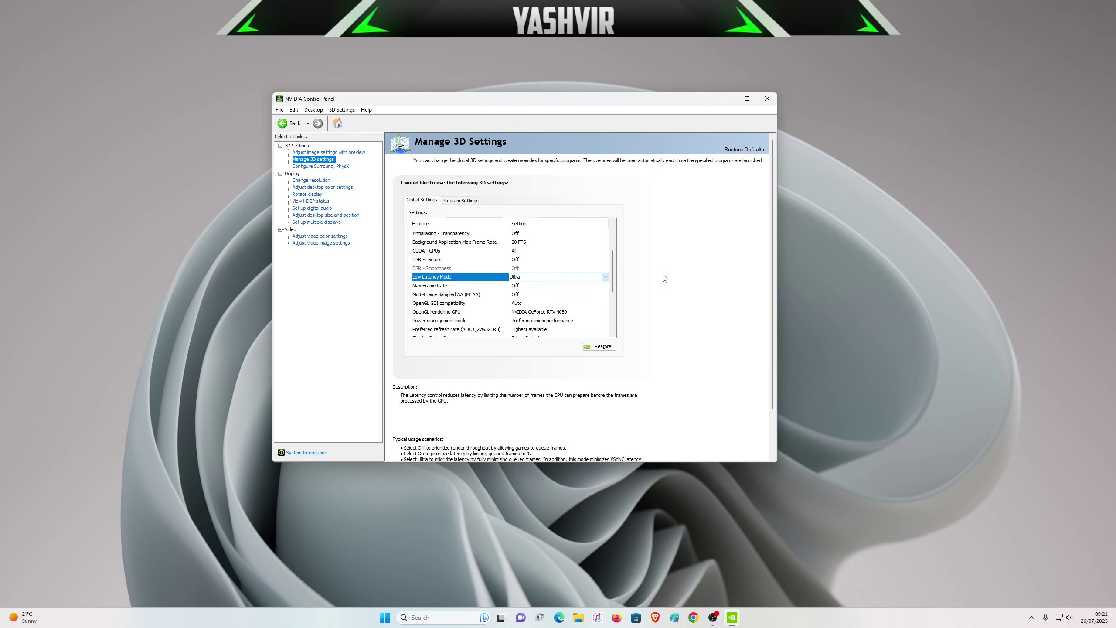
Step: Turn Max Frame Rate on and raise its cap to 1000 FPS
click(523, 286)
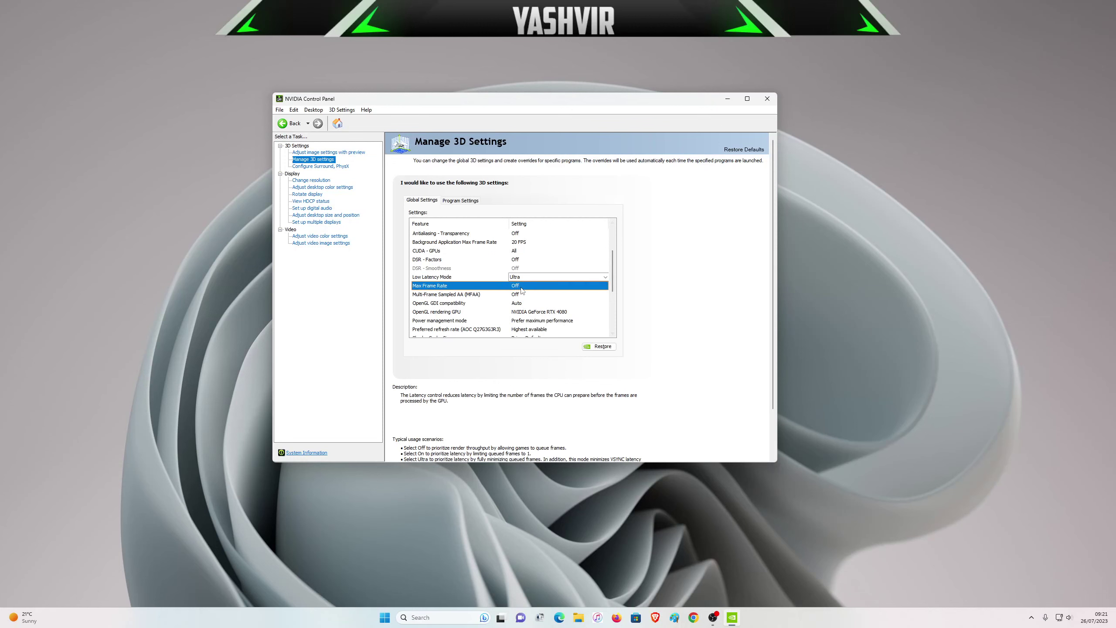
click(522, 287)
click(524, 318)
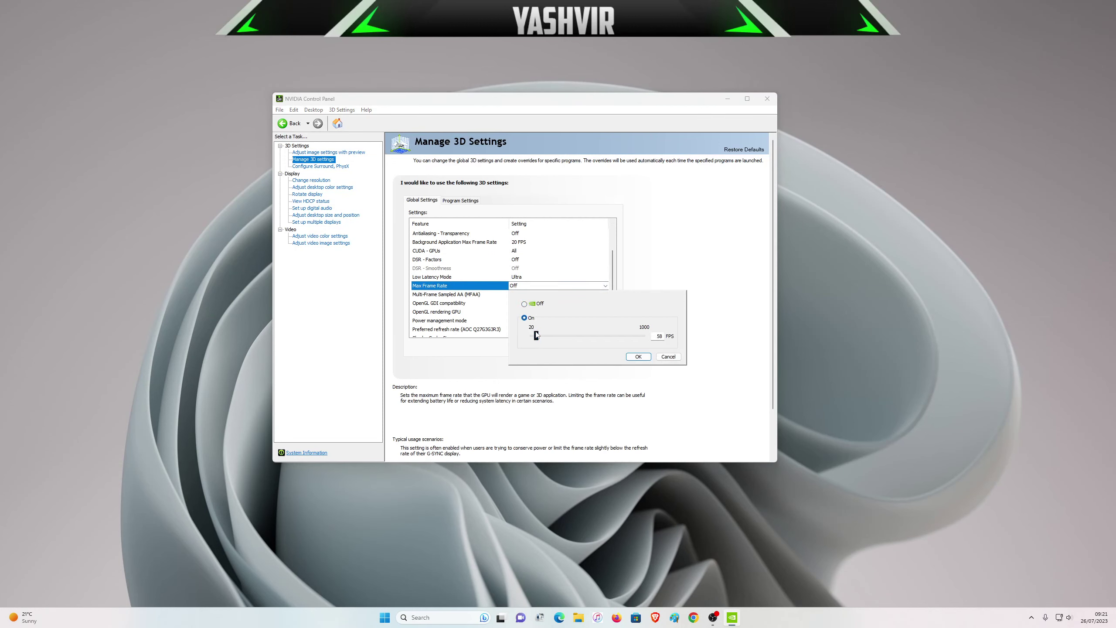
drag(536, 336, 643, 336)
click(639, 356)
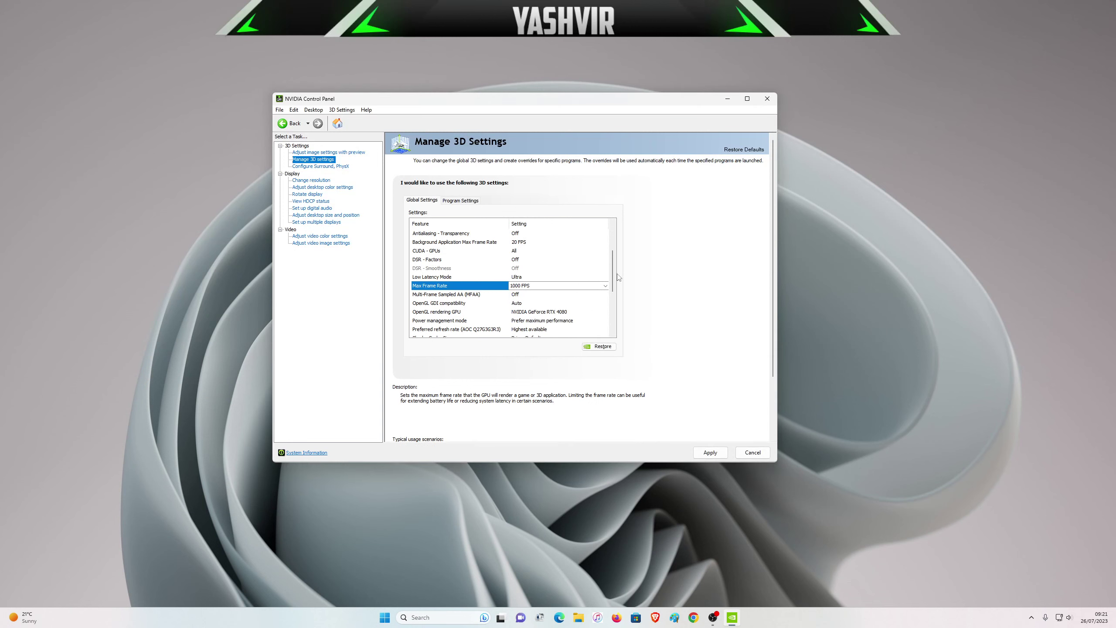
drag(613, 278, 616, 289)
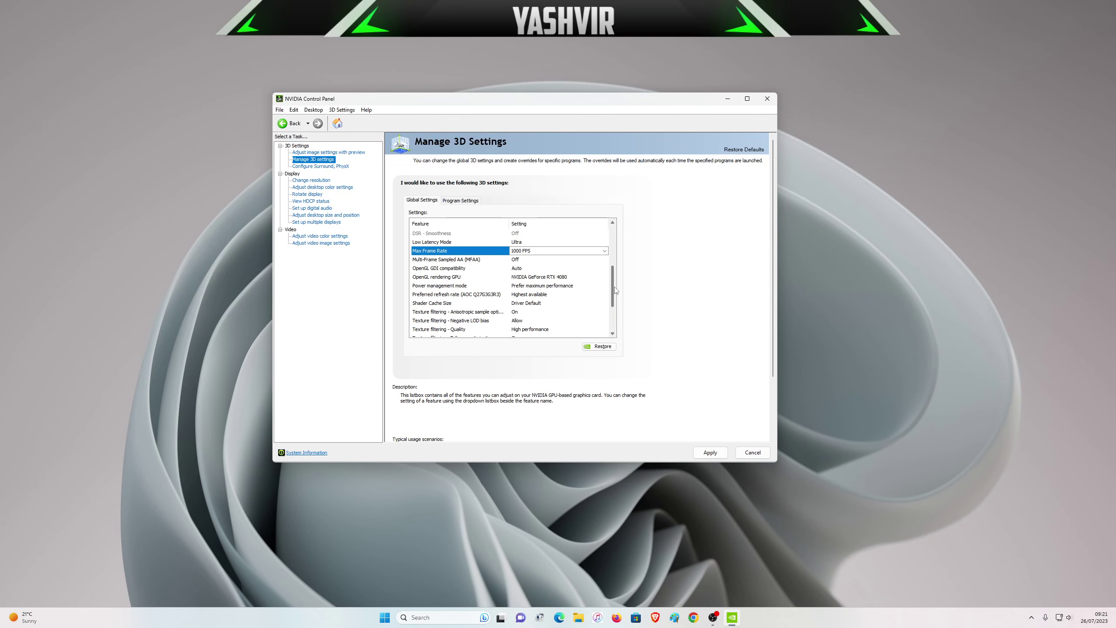
Step: Leave OpenGL GDI compatibility set to Auto
mouse_move(539, 272)
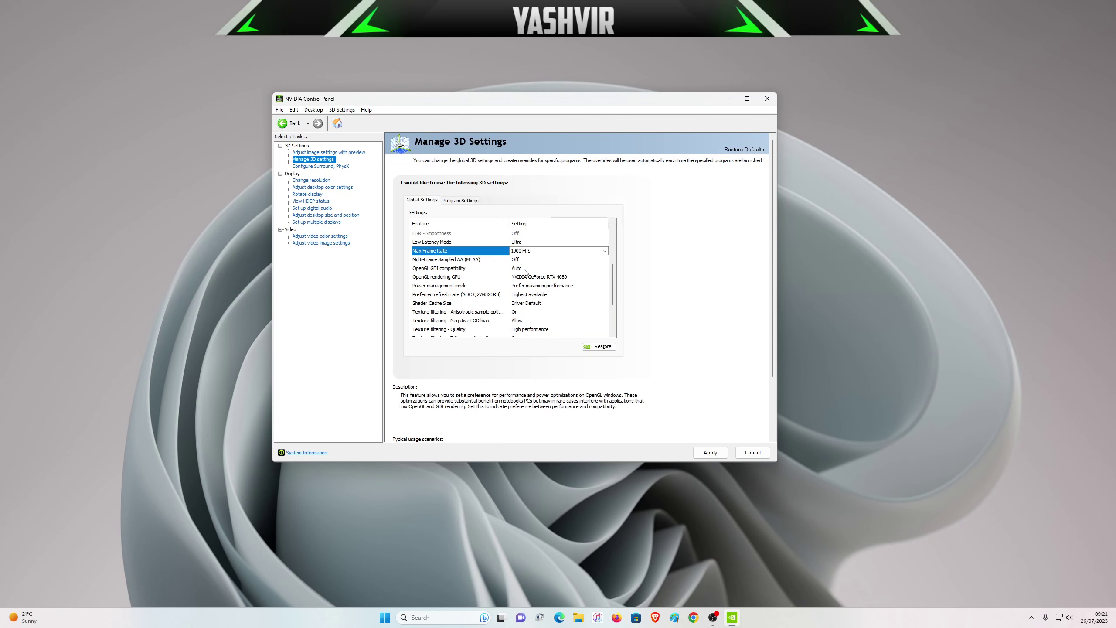
click(525, 271)
click(538, 270)
click(538, 270)
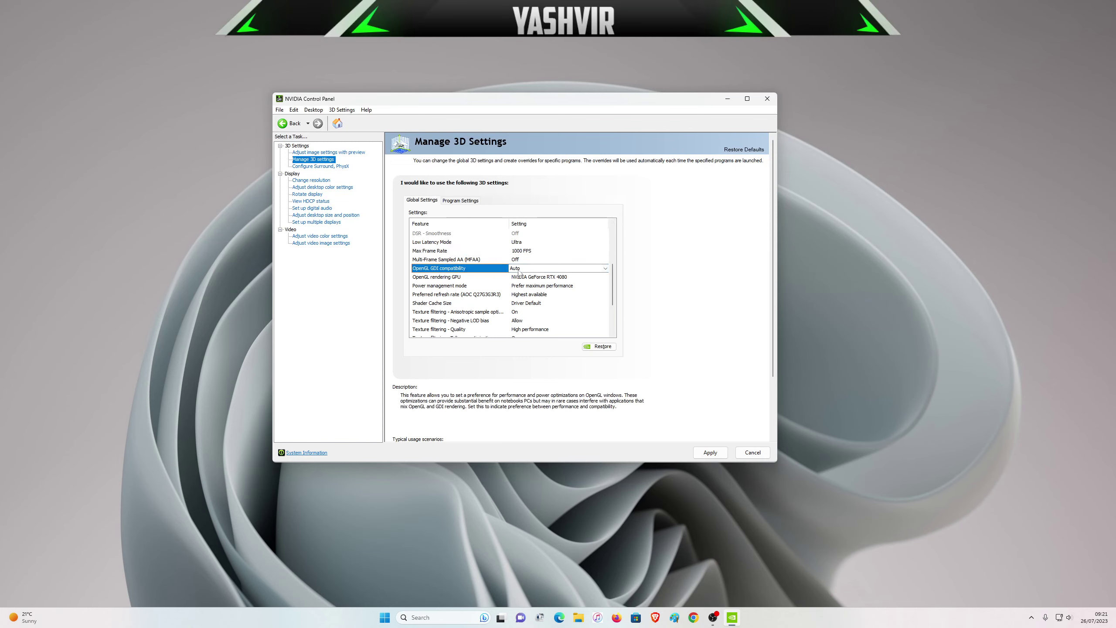
mouse_move(438, 279)
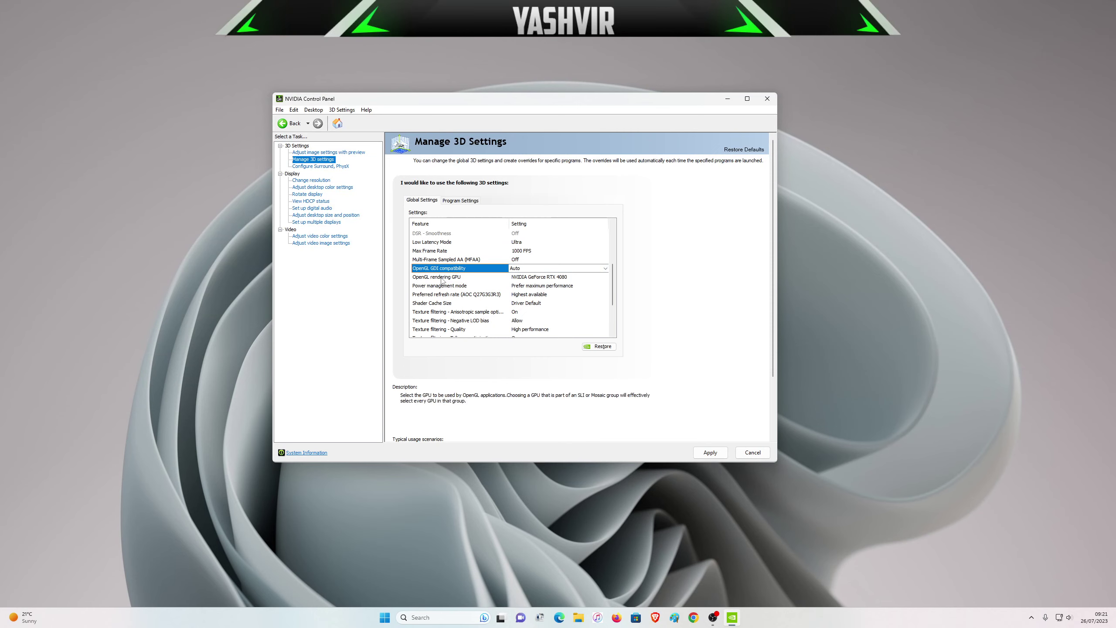
Step: Set the OpenGL rendering GPU to the NVIDIA GeForce RTX 4080
click(534, 278)
click(534, 278)
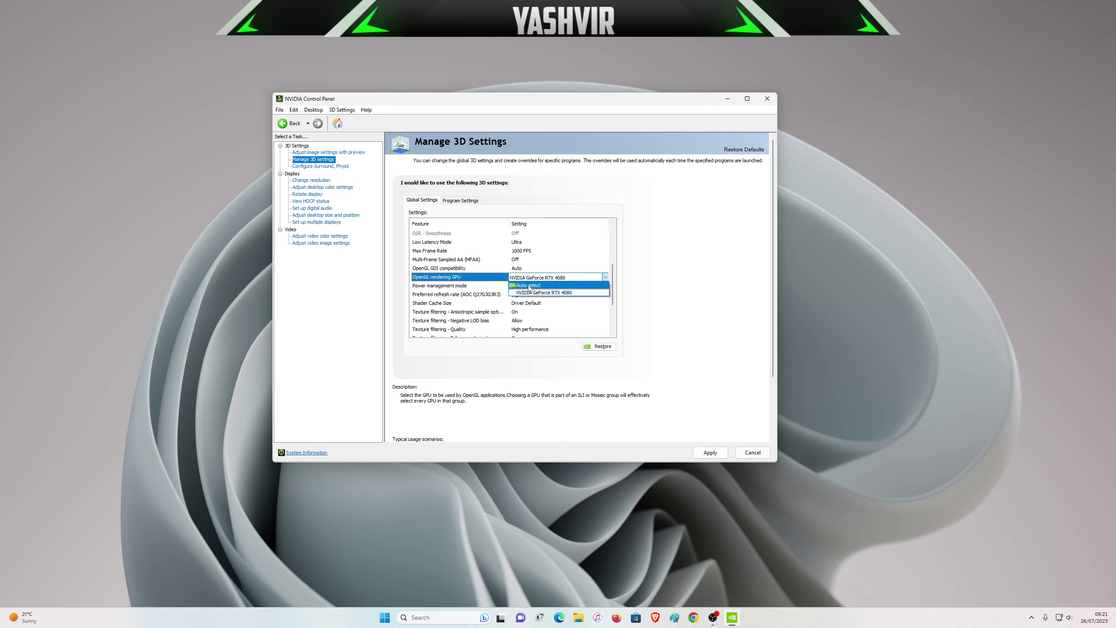
click(534, 293)
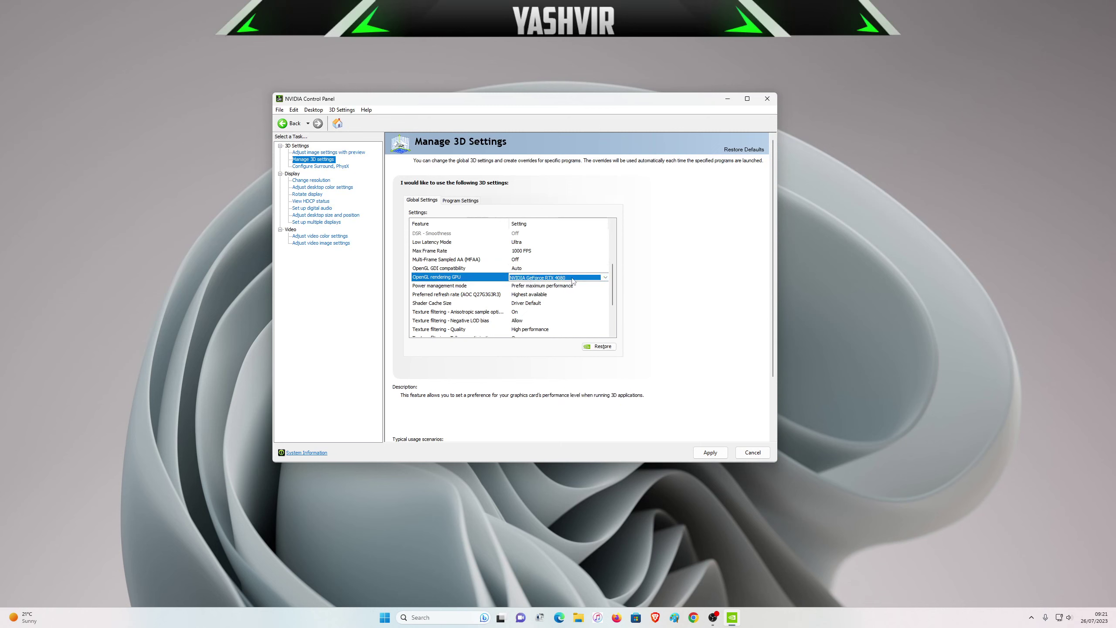
scroll(483, 279, down, 2)
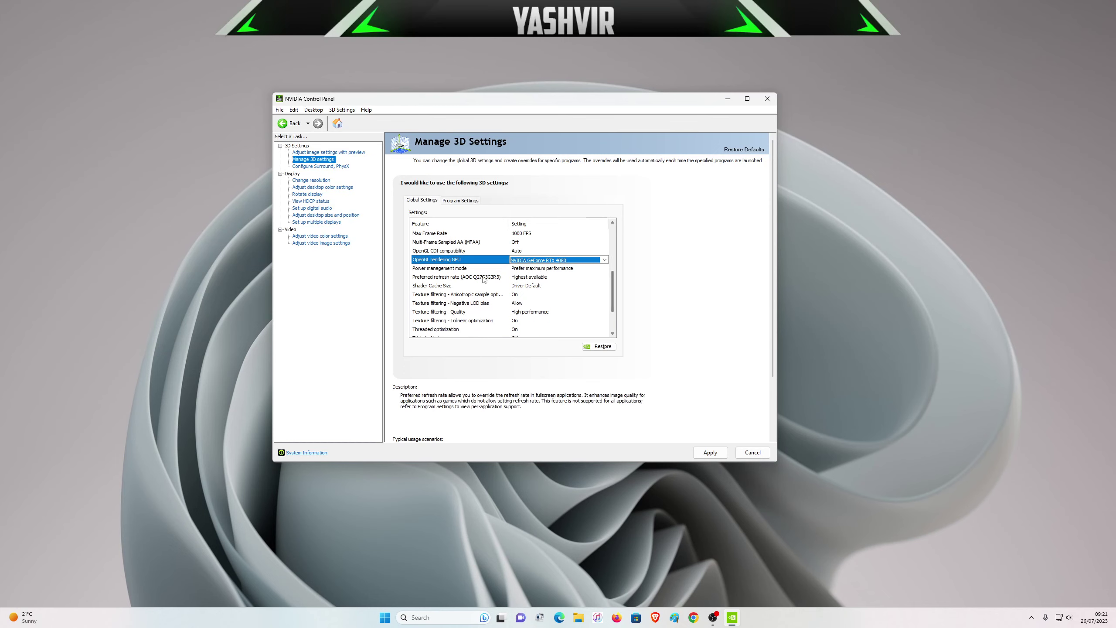
Step: Set Power management mode to Prefer maximum performance and keep refresh rate at Highest available
click(529, 269)
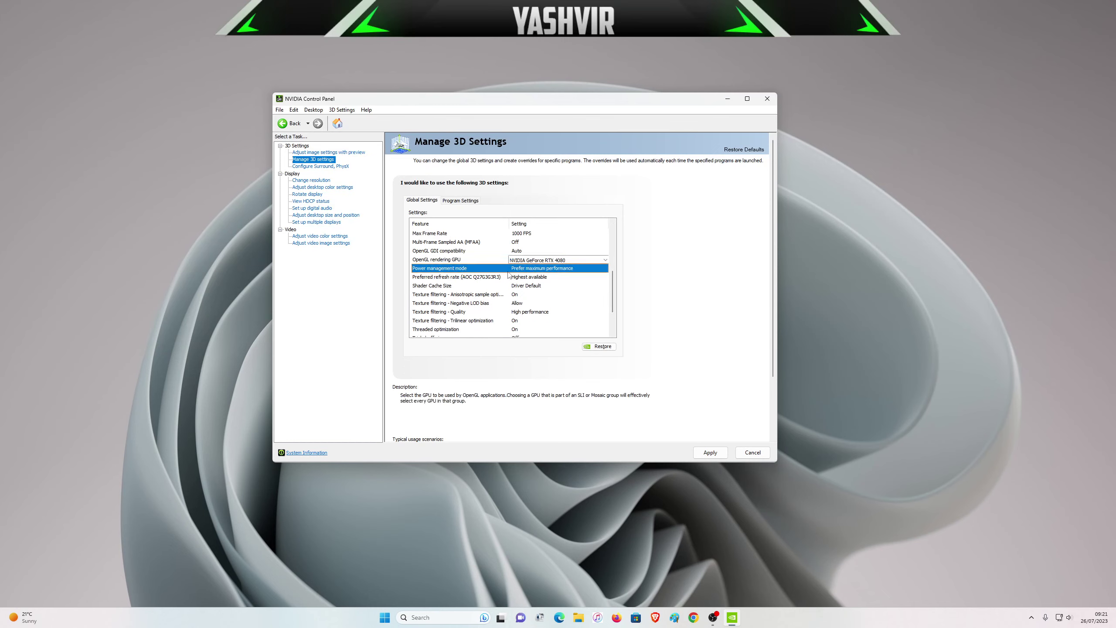
click(530, 270)
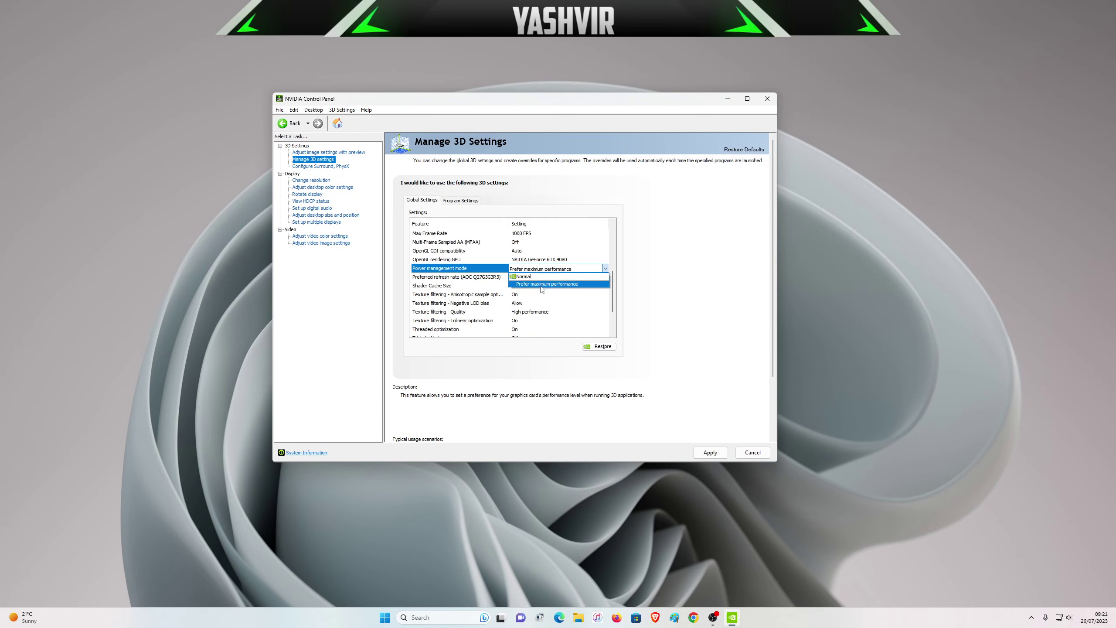
click(545, 286)
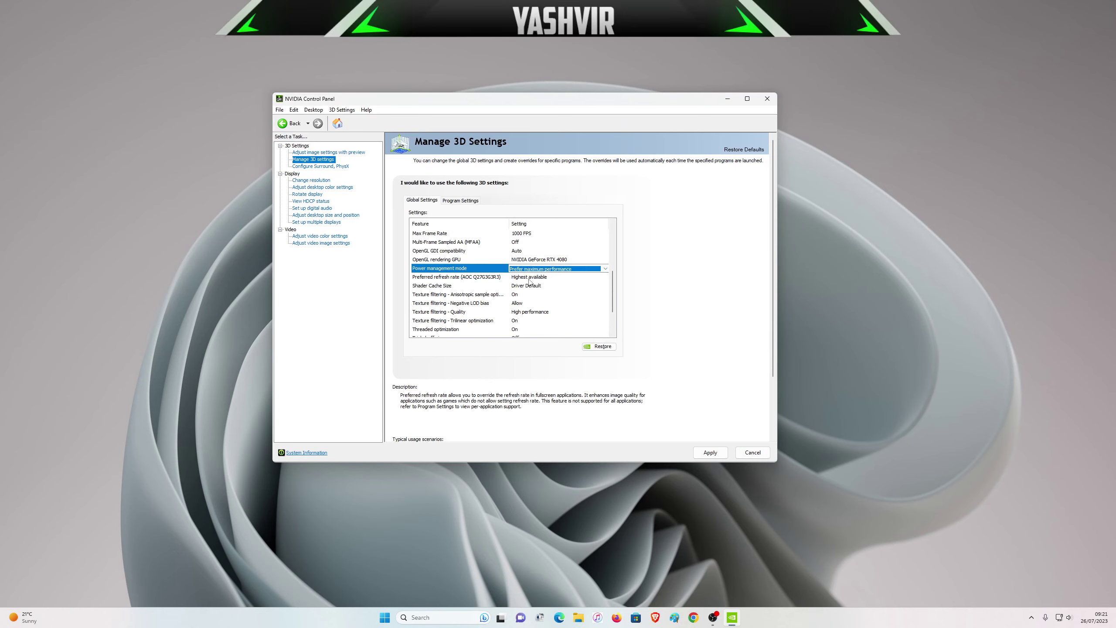
click(529, 279)
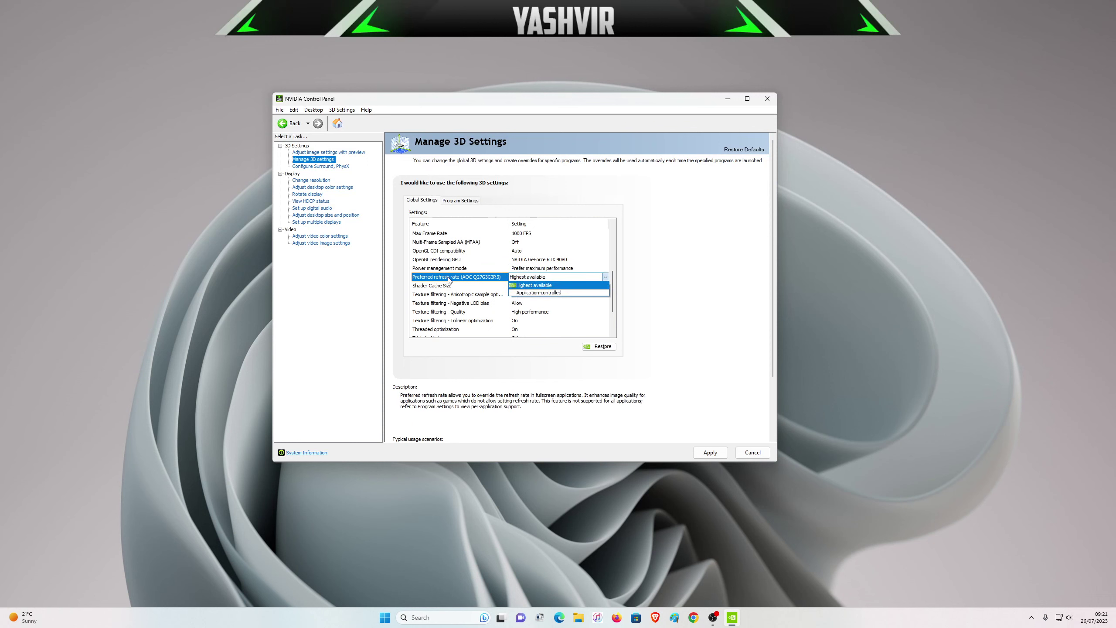
click(536, 286)
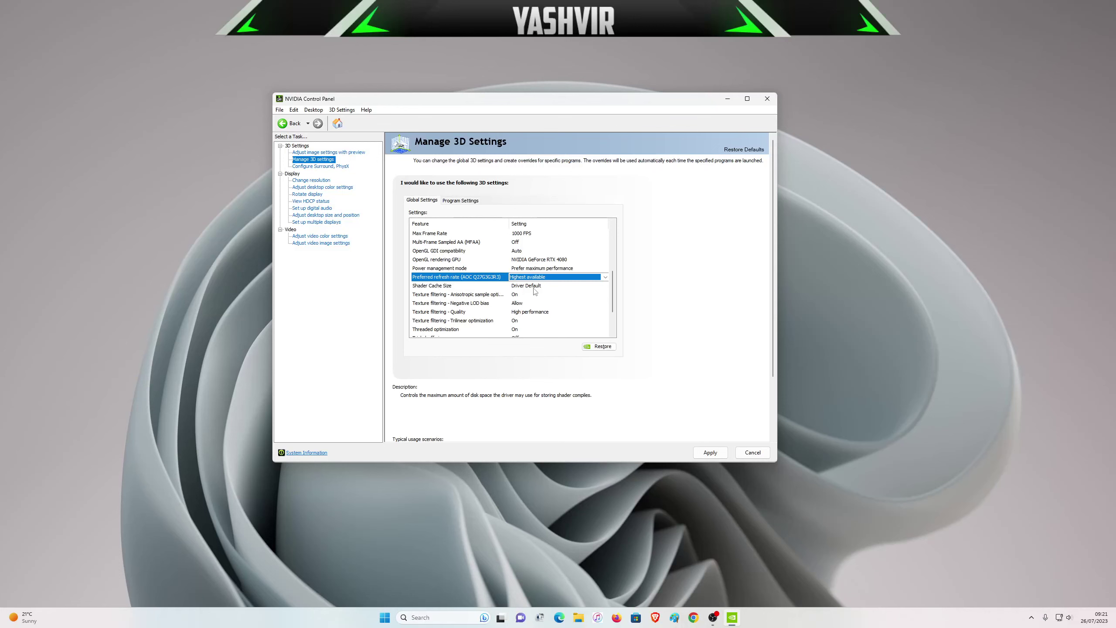
scroll(571, 294, down, 3)
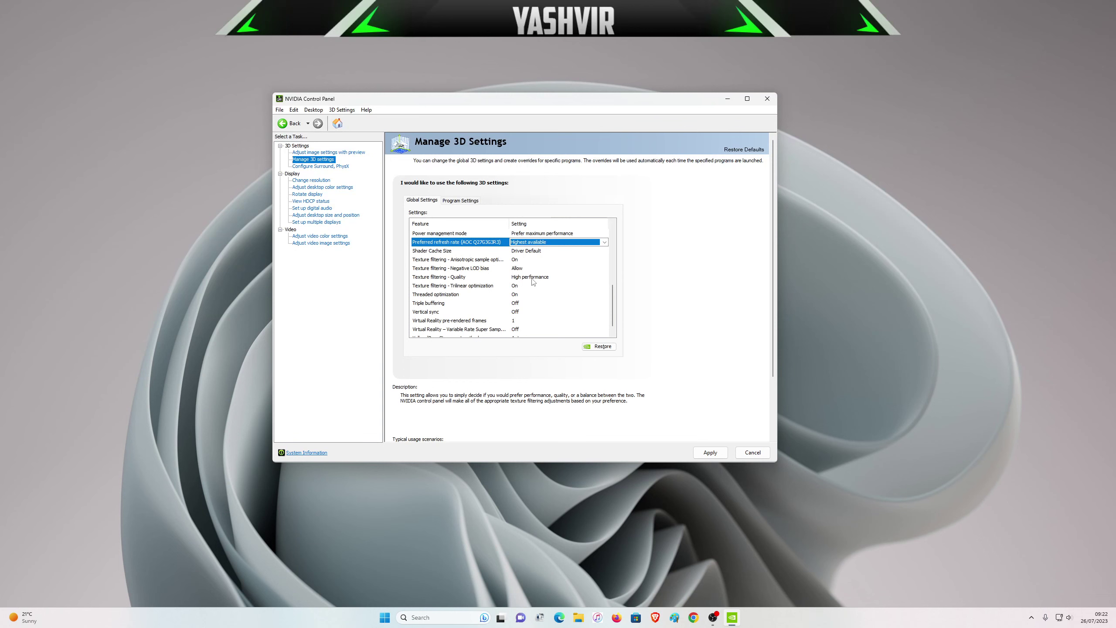
click(533, 279)
click(533, 277)
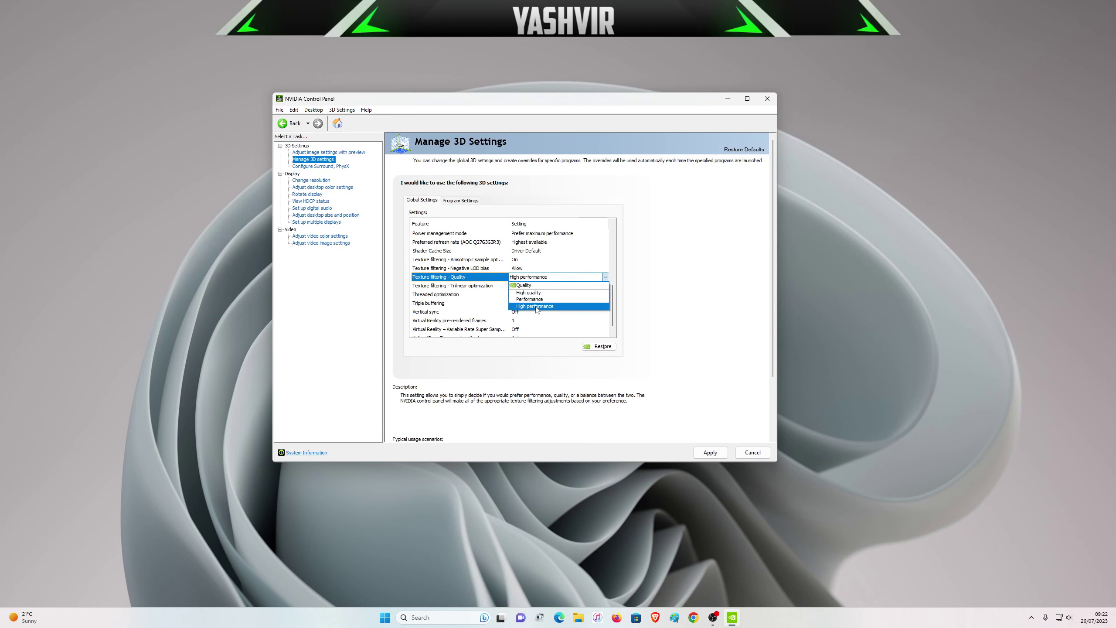
click(536, 307)
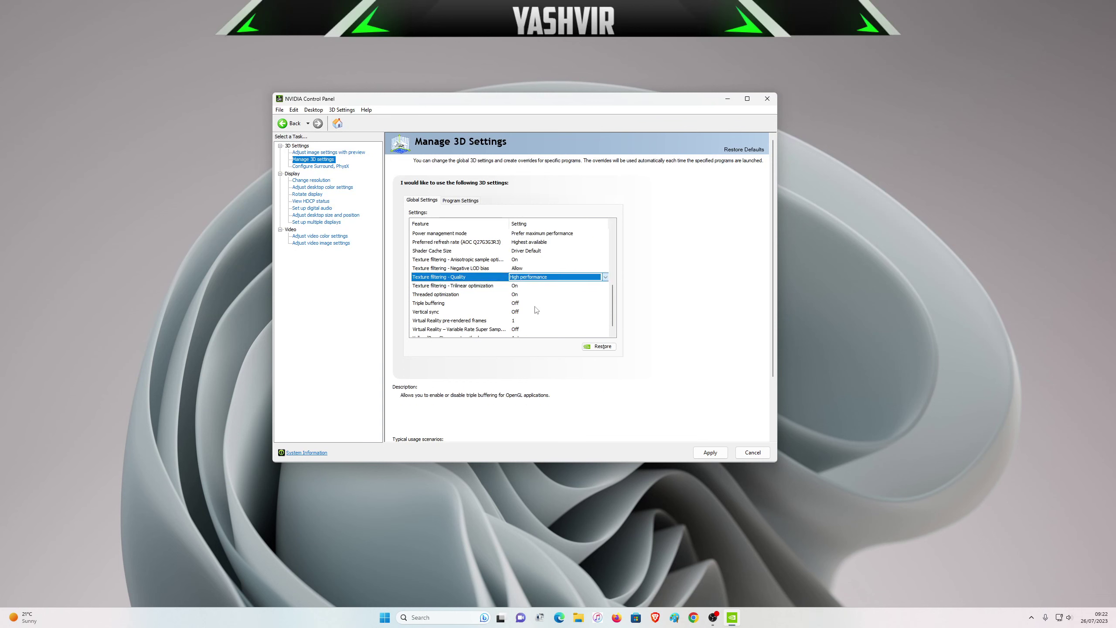
click(537, 277)
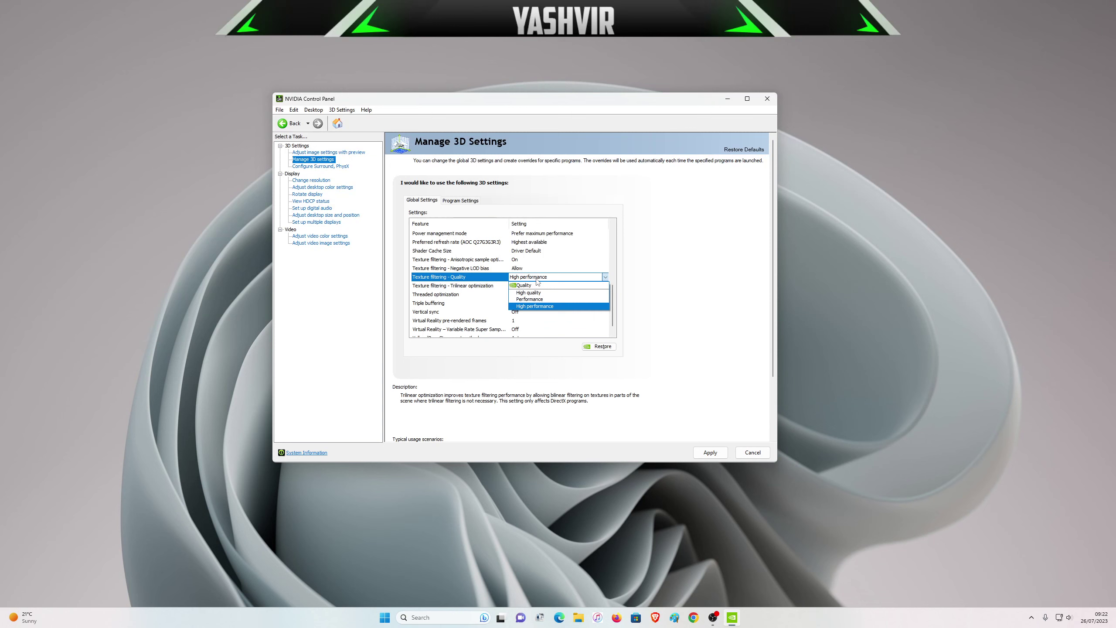
click(524, 284)
scroll(587, 264, up, 2)
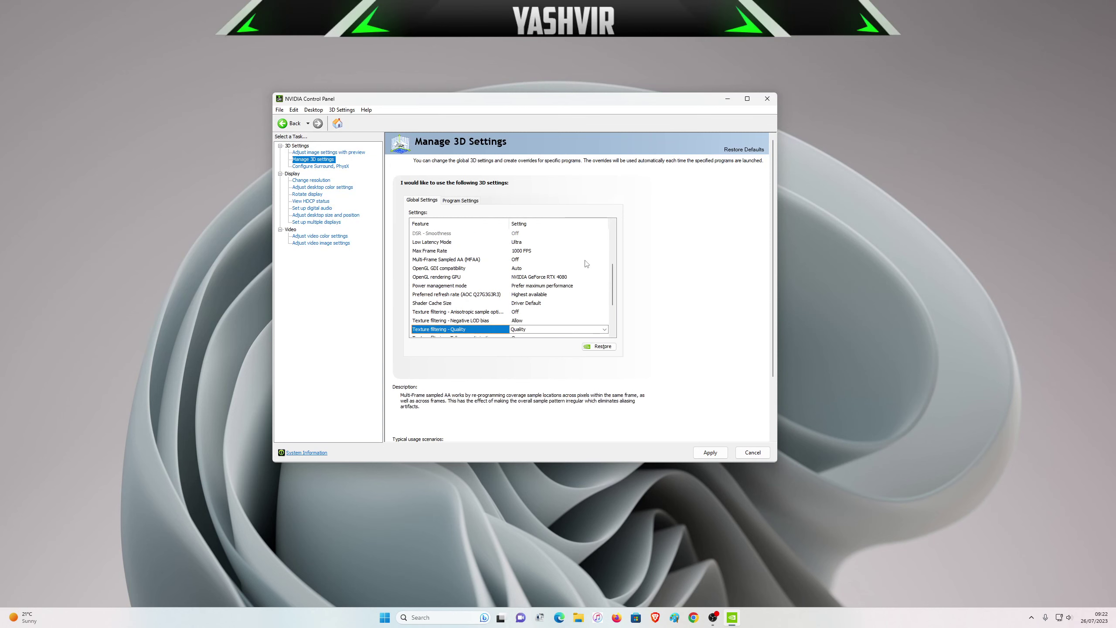
scroll(613, 281, down, 2)
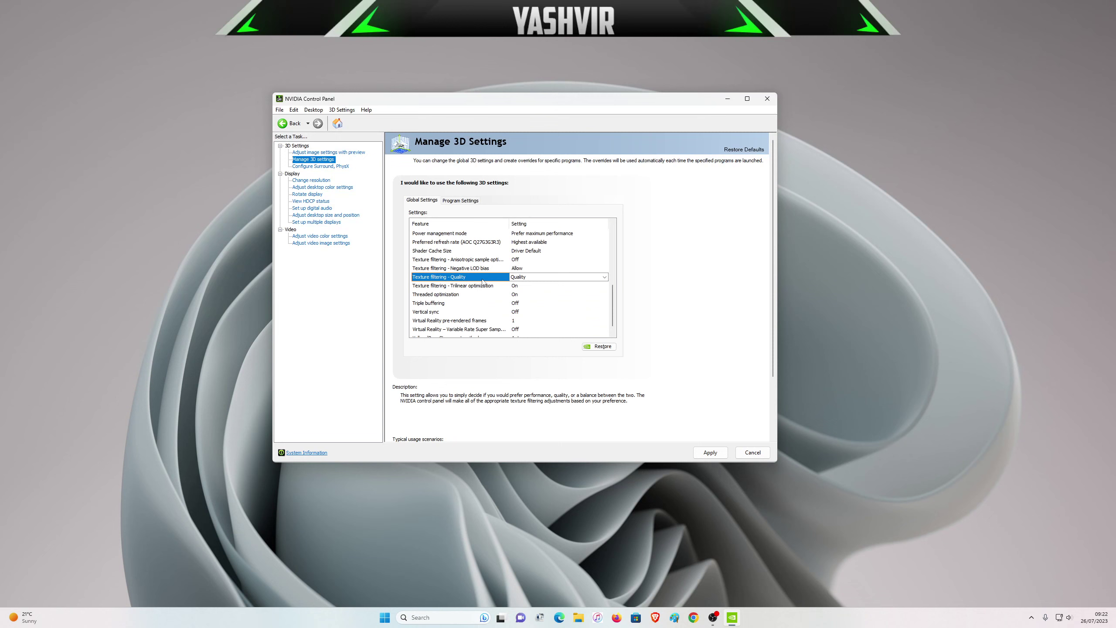
click(516, 278)
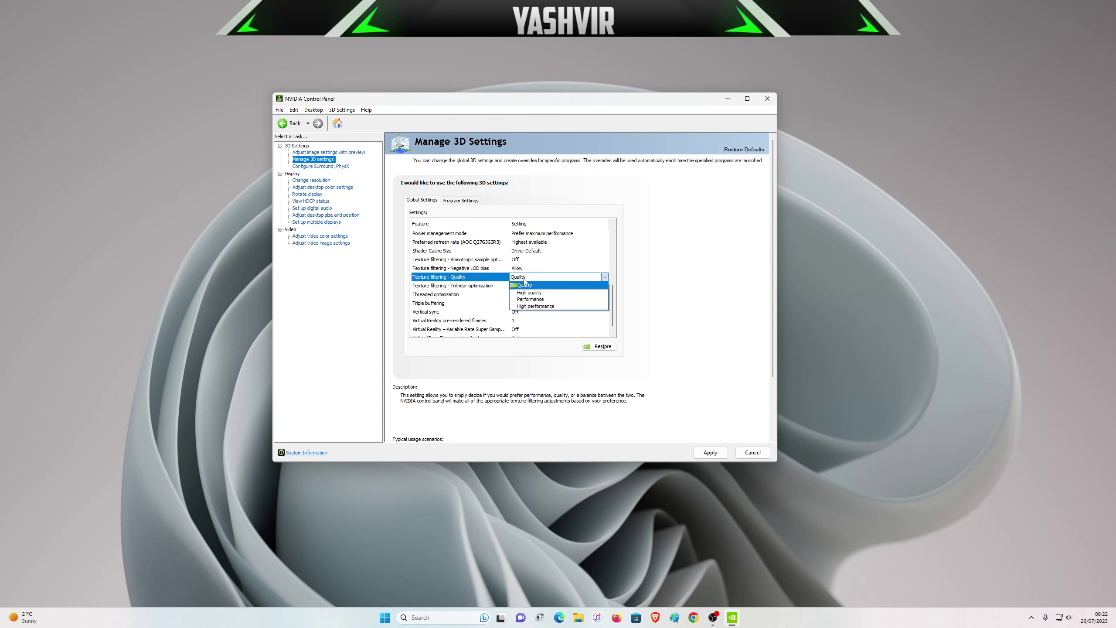
click(532, 307)
scroll(612, 277, up, 2)
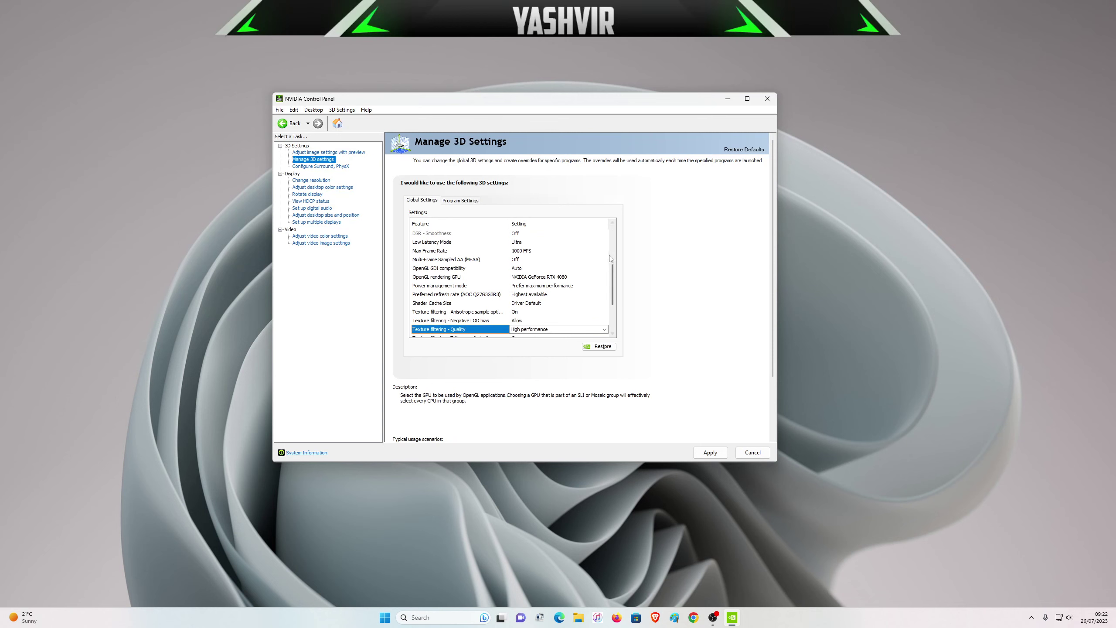
scroll(616, 295, down, 2)
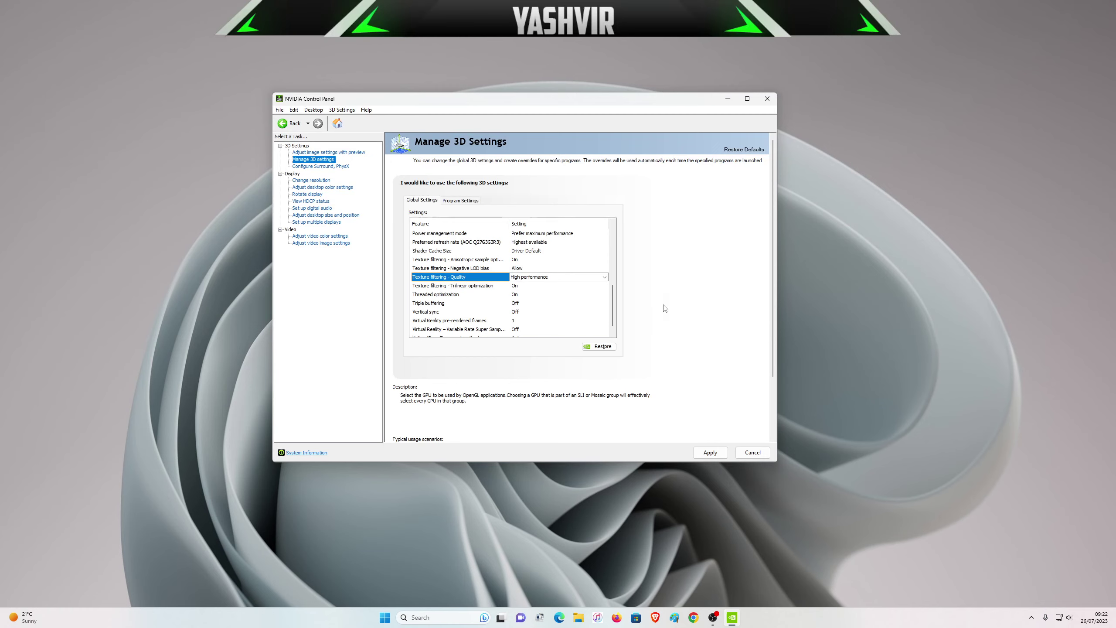
click(549, 277)
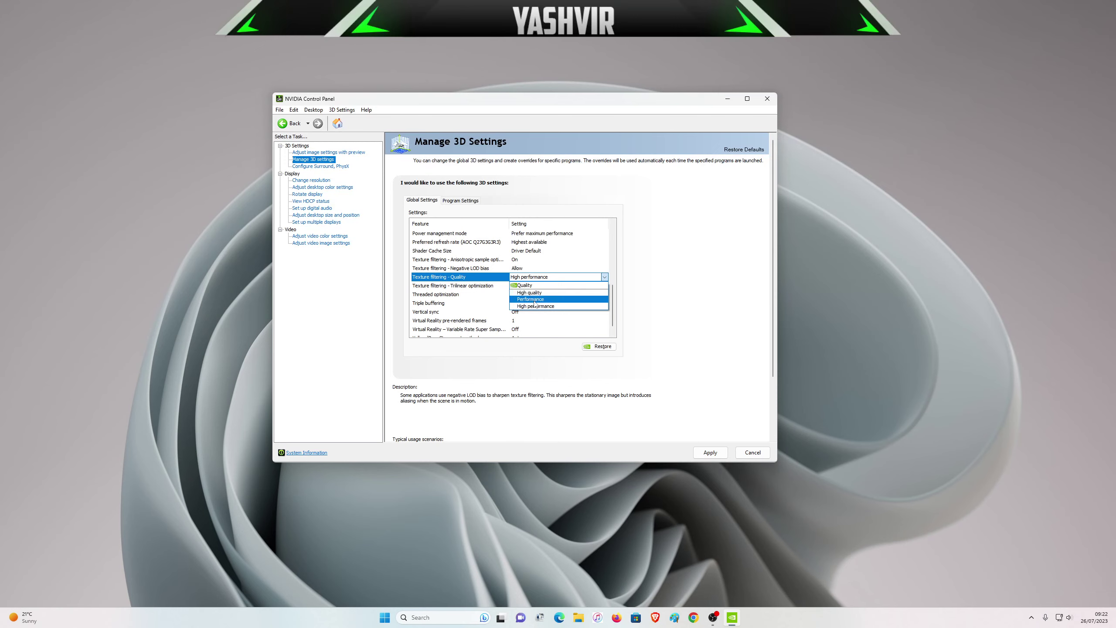
click(666, 295)
scroll(616, 297, down, 1)
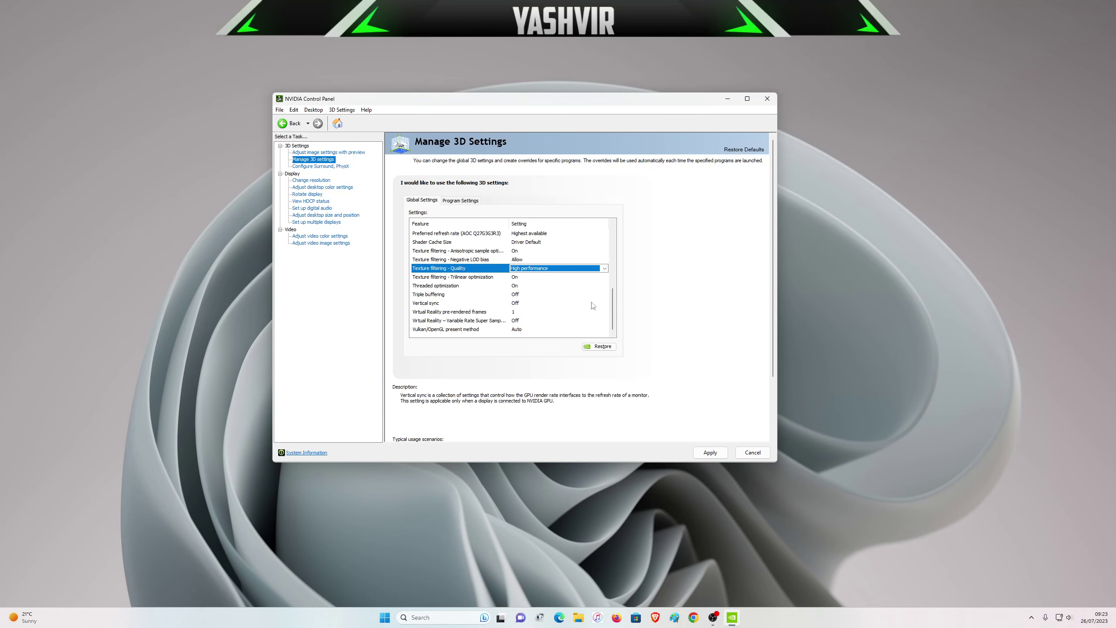
Step: Keep Vulkan/OpenGL present method on Auto and VR Variable Rate Super Sampling Off
click(522, 333)
click(527, 330)
click(532, 331)
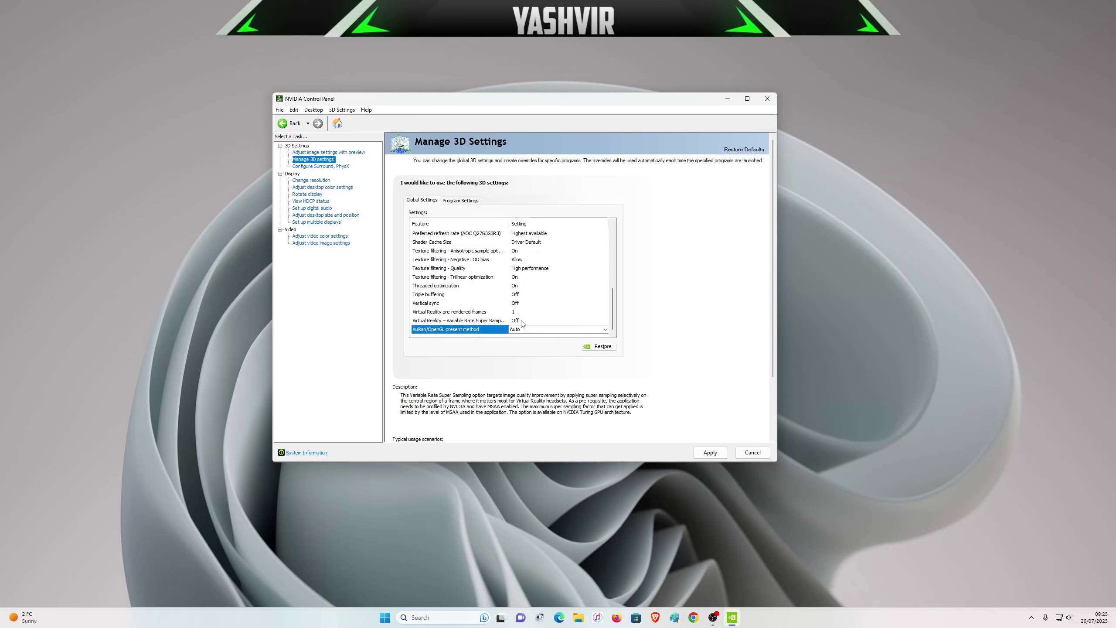
click(532, 323)
click(529, 323)
click(525, 327)
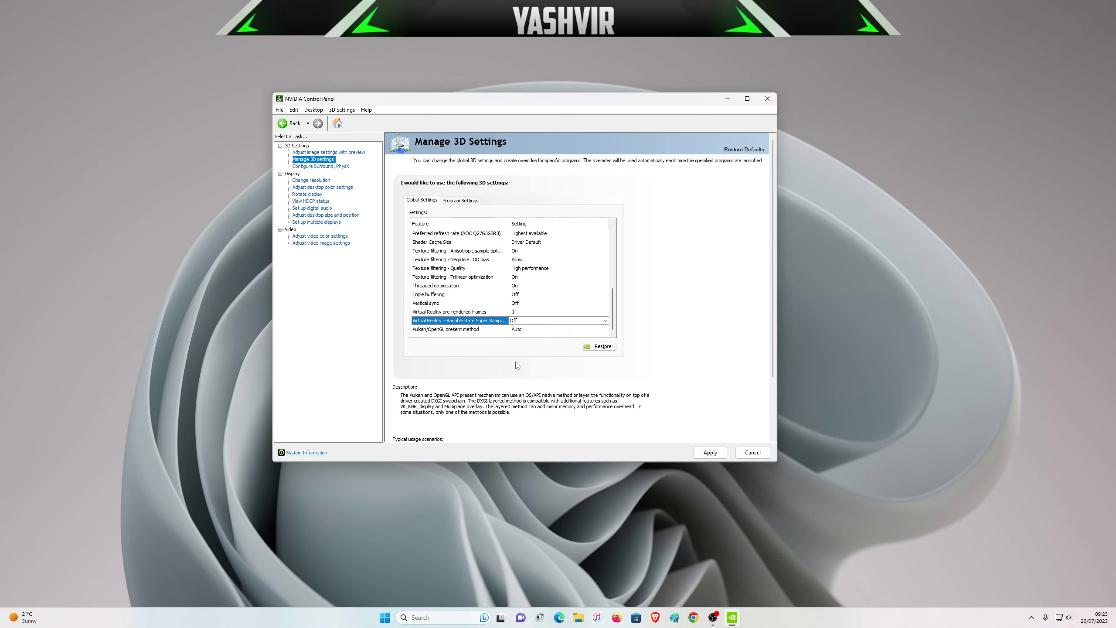
Step: Glance at Program Settings, dismiss the Windows Security notification, and apply the global 3D settings
click(462, 200)
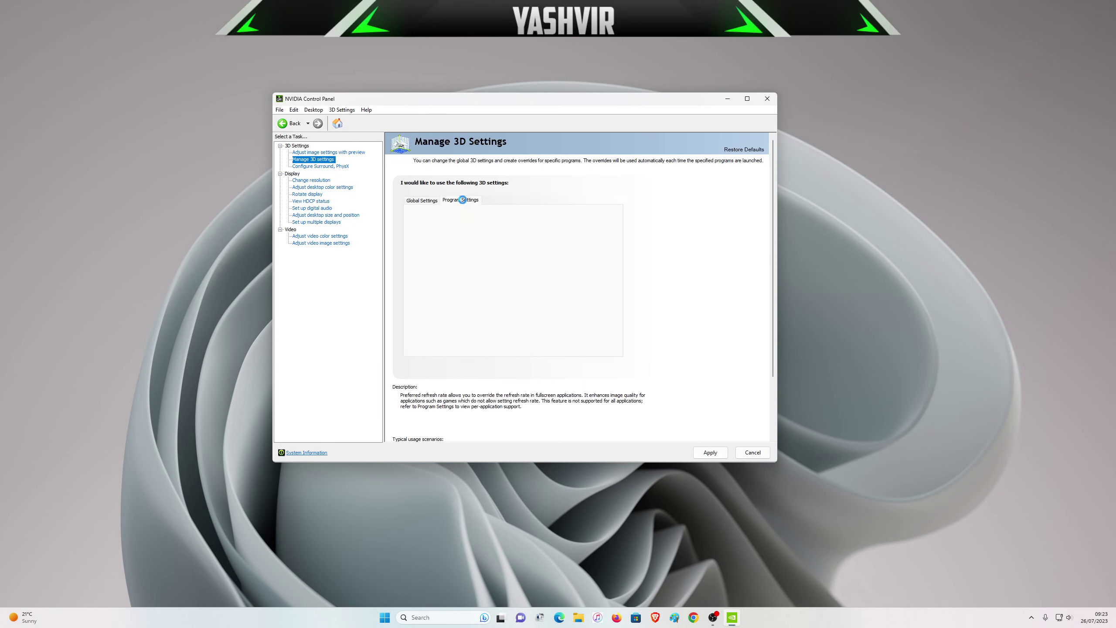
click(423, 201)
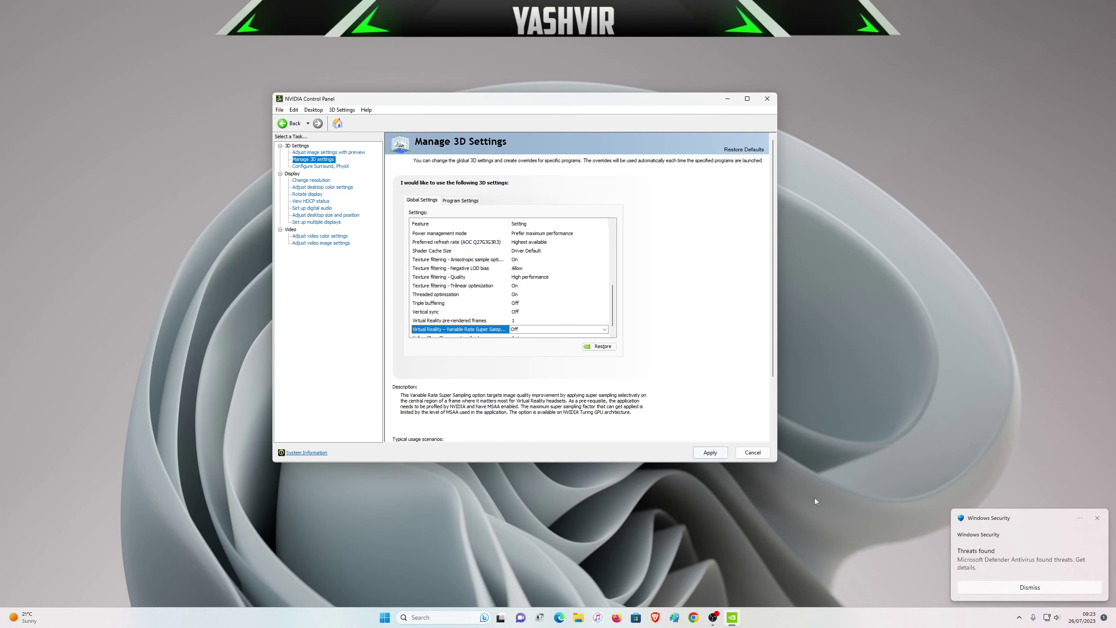
click(841, 580)
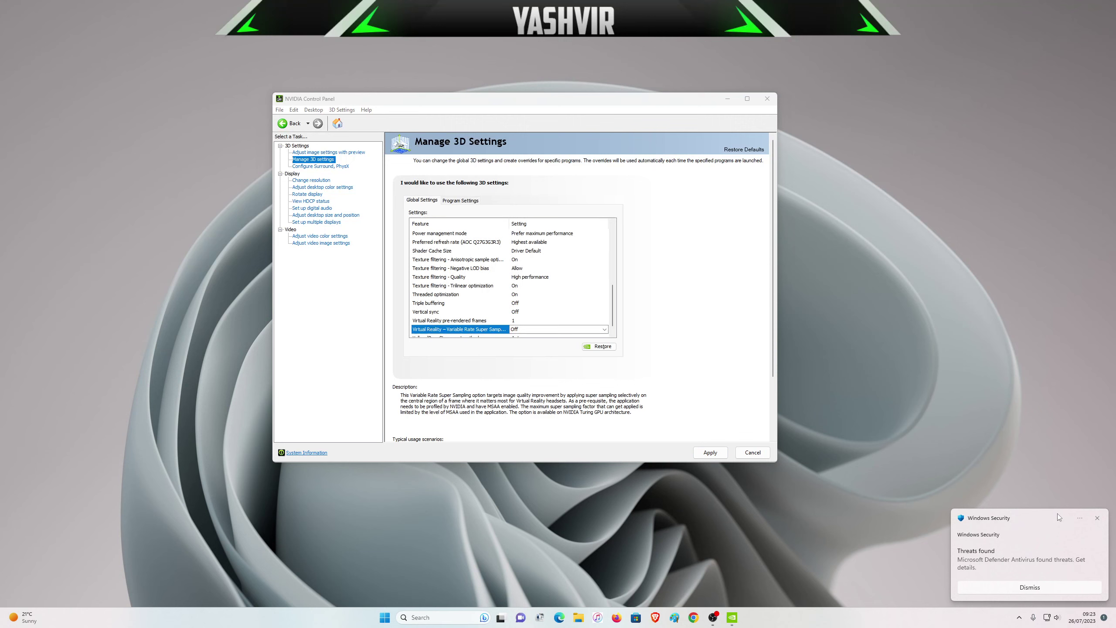
click(1097, 519)
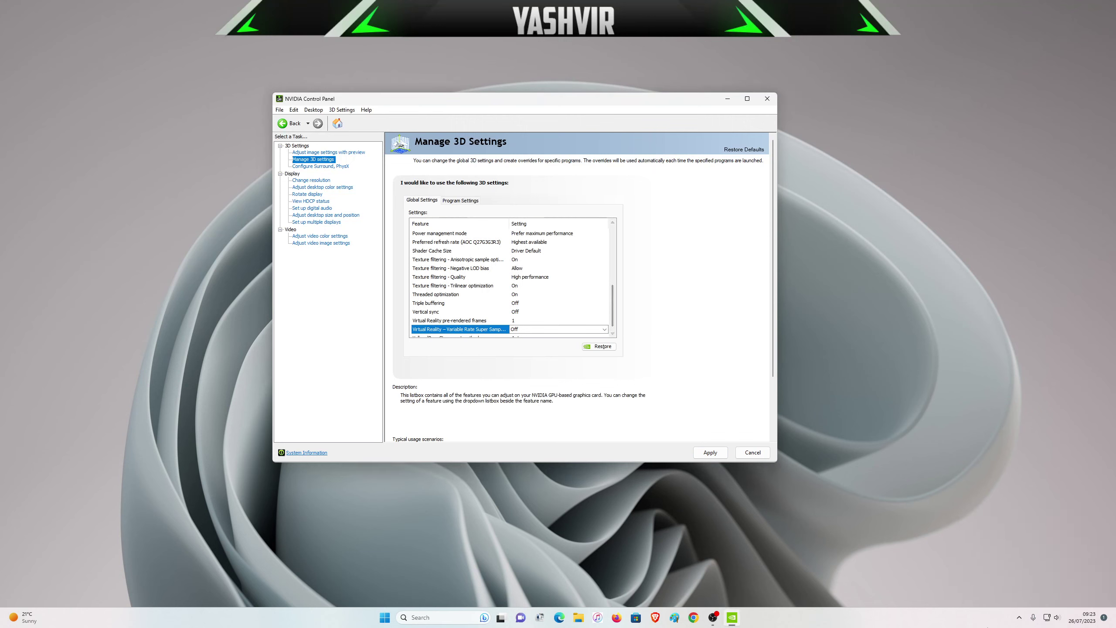
click(710, 452)
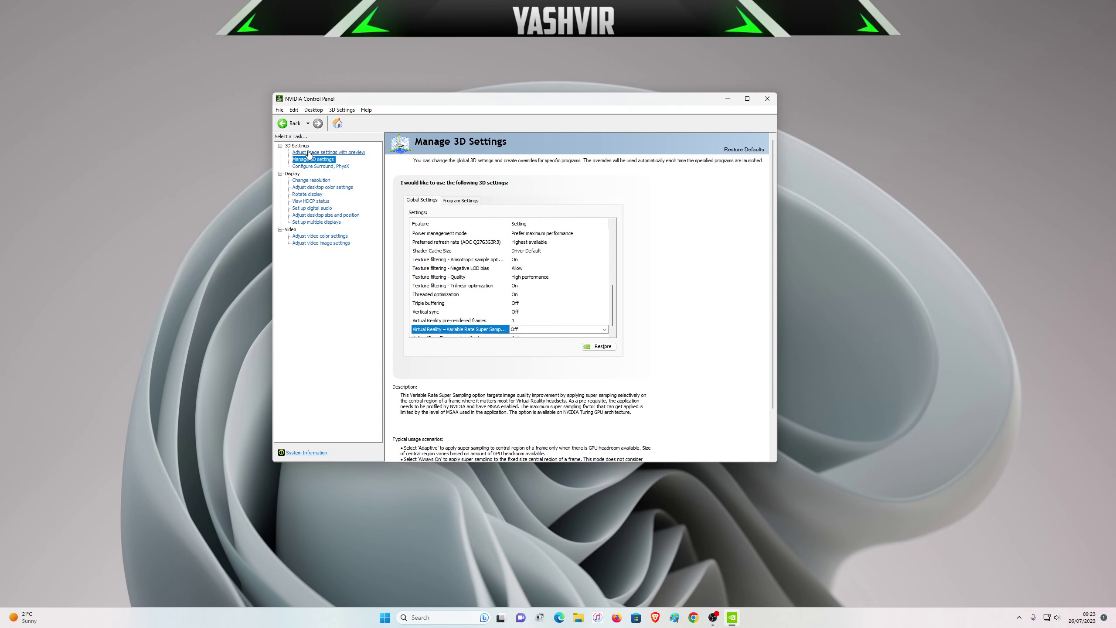
Step: Open the Change Resolution page, confirm 144Hz refresh, and browse the resolution list
click(308, 181)
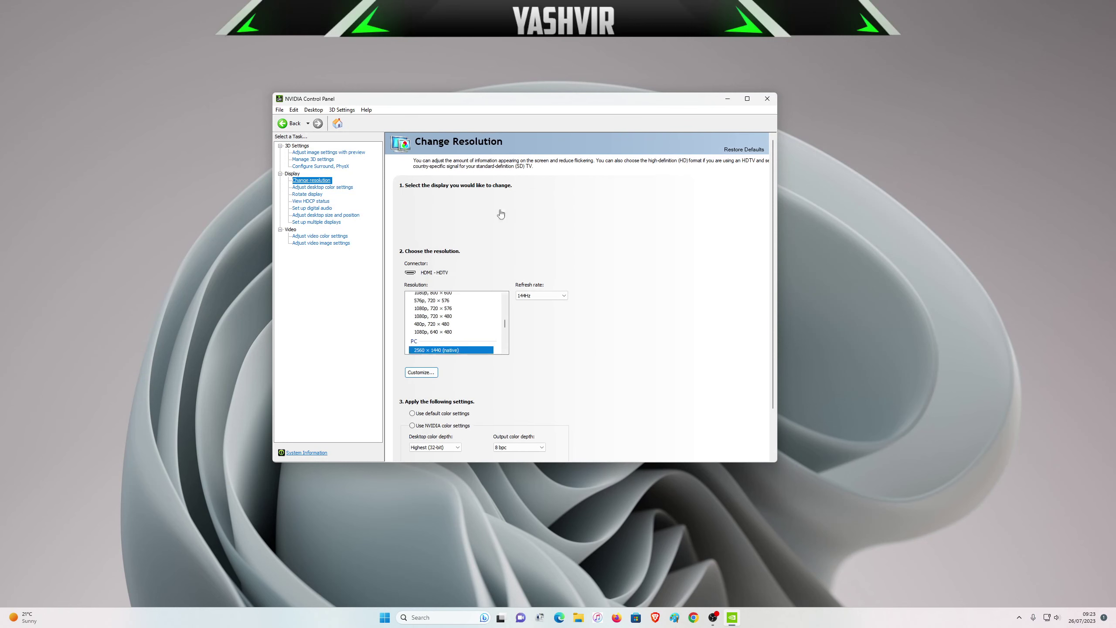
click(553, 299)
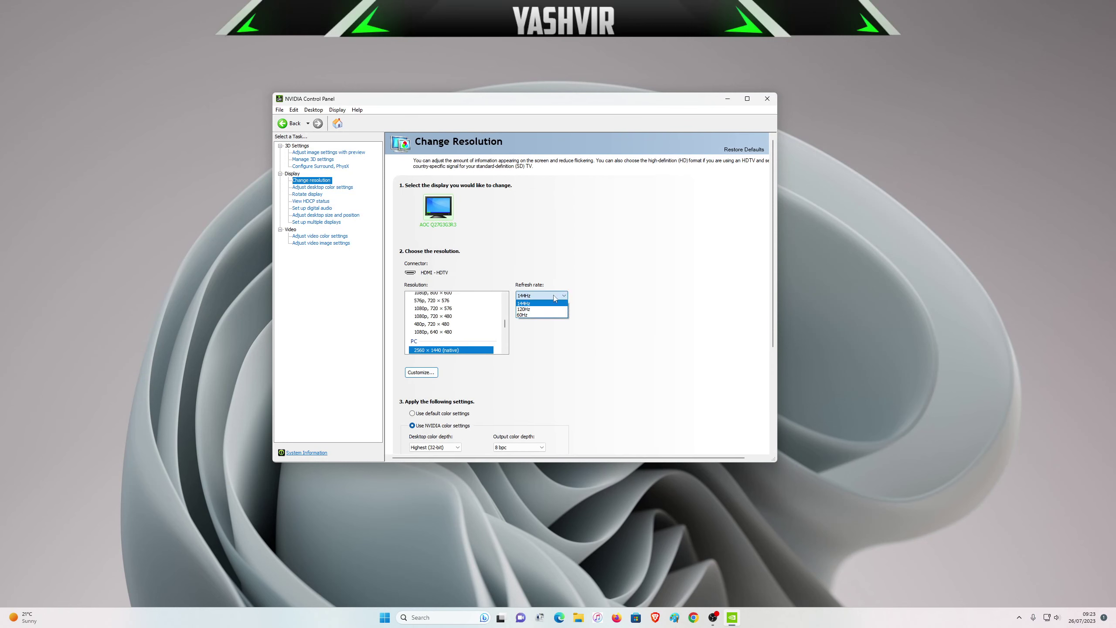
click(553, 303)
mouse_move(504, 324)
mouse_down()
mouse_move(509, 301)
mouse_move(505, 331)
mouse_up()
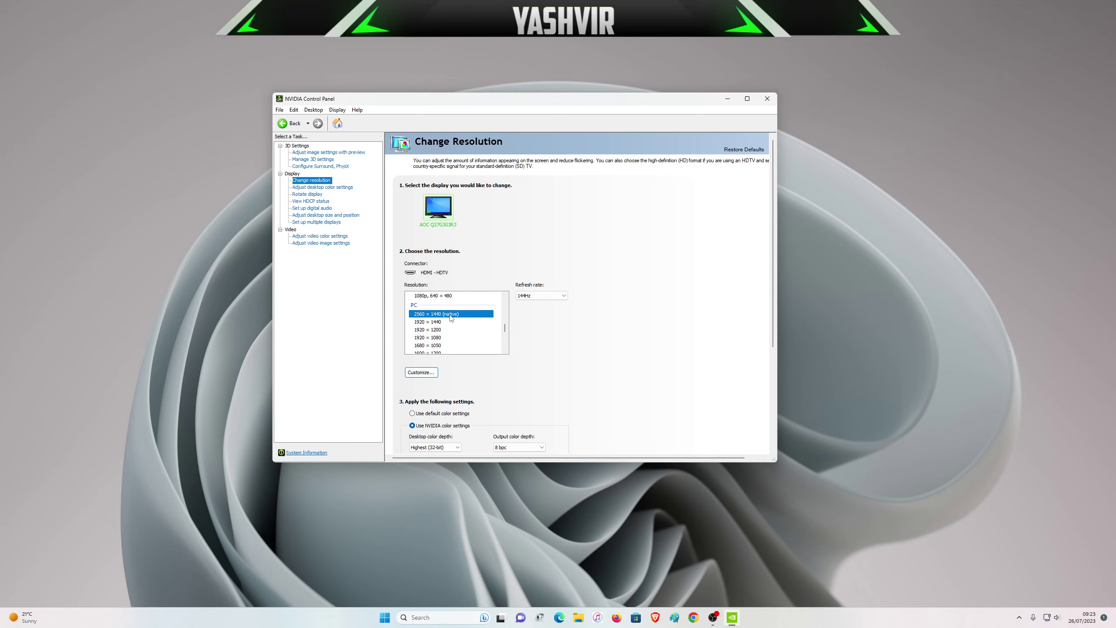
click(536, 296)
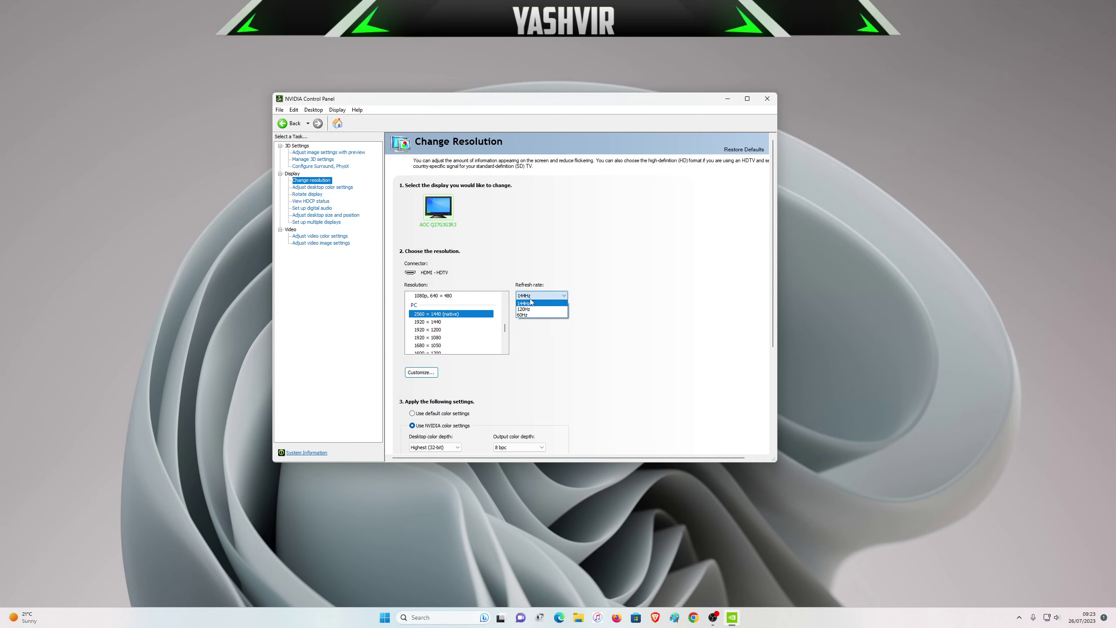
click(531, 303)
scroll(507, 322, up, 3)
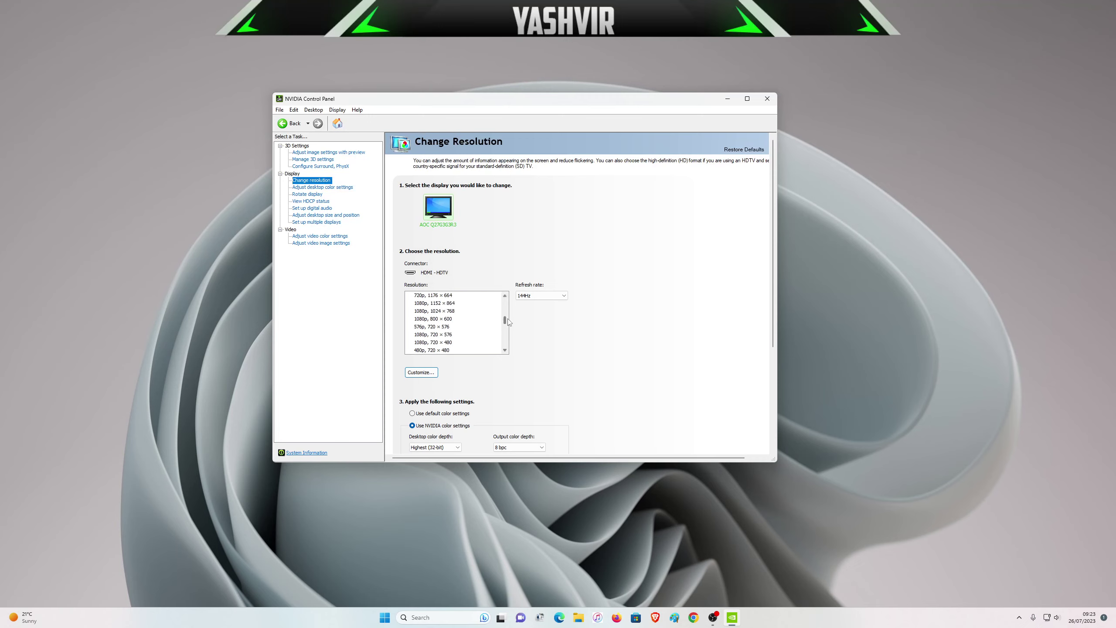
scroll(508, 320, up, 3)
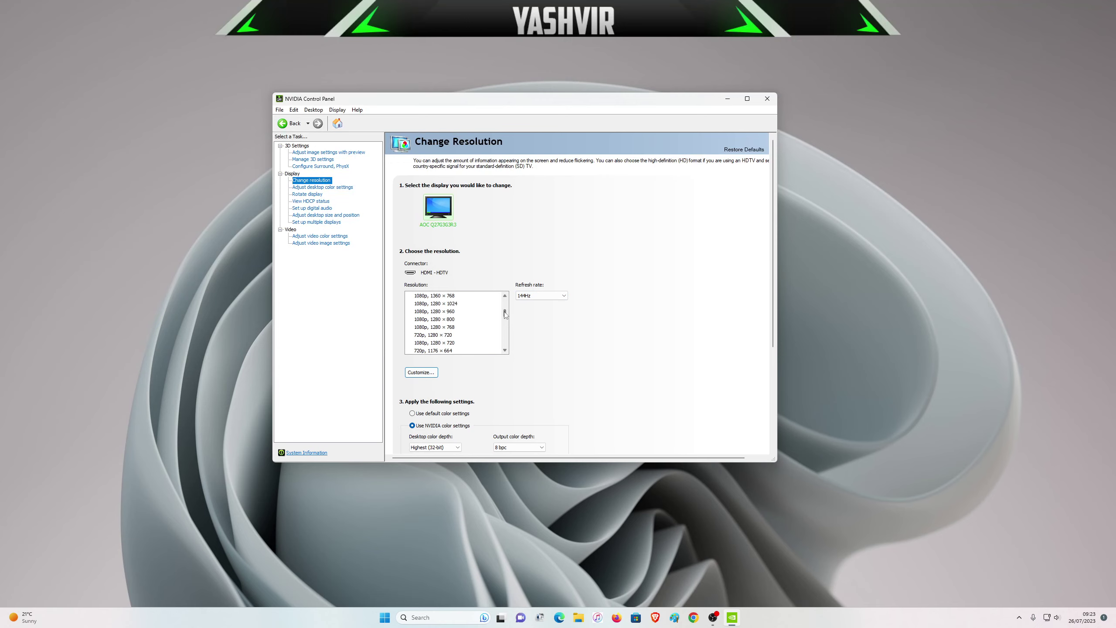
drag(505, 314, 507, 306)
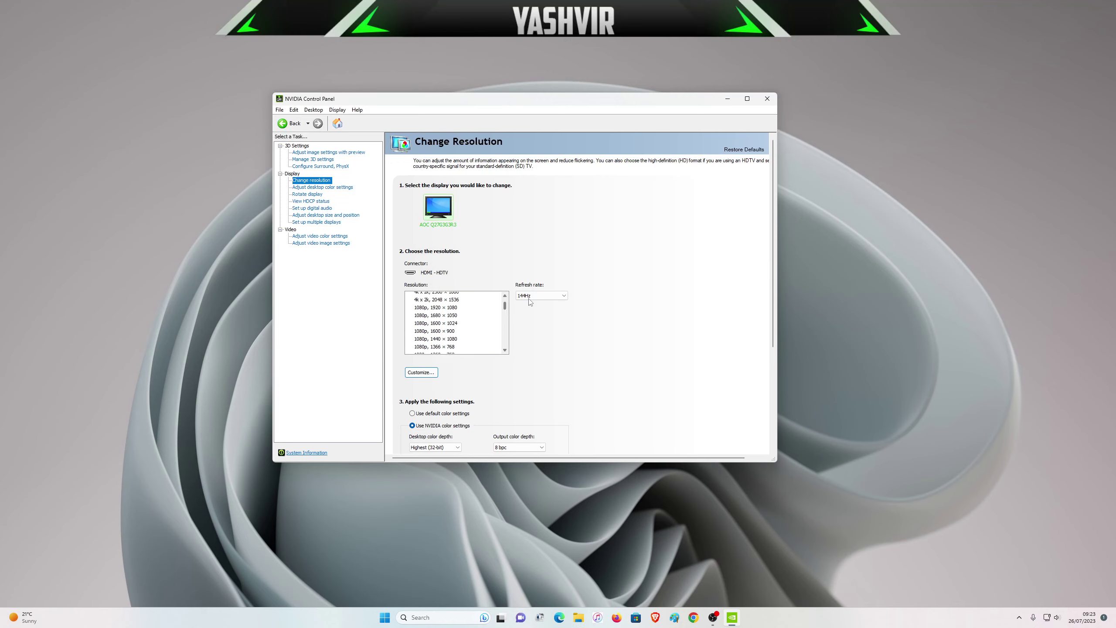
scroll(508, 306, up, 2)
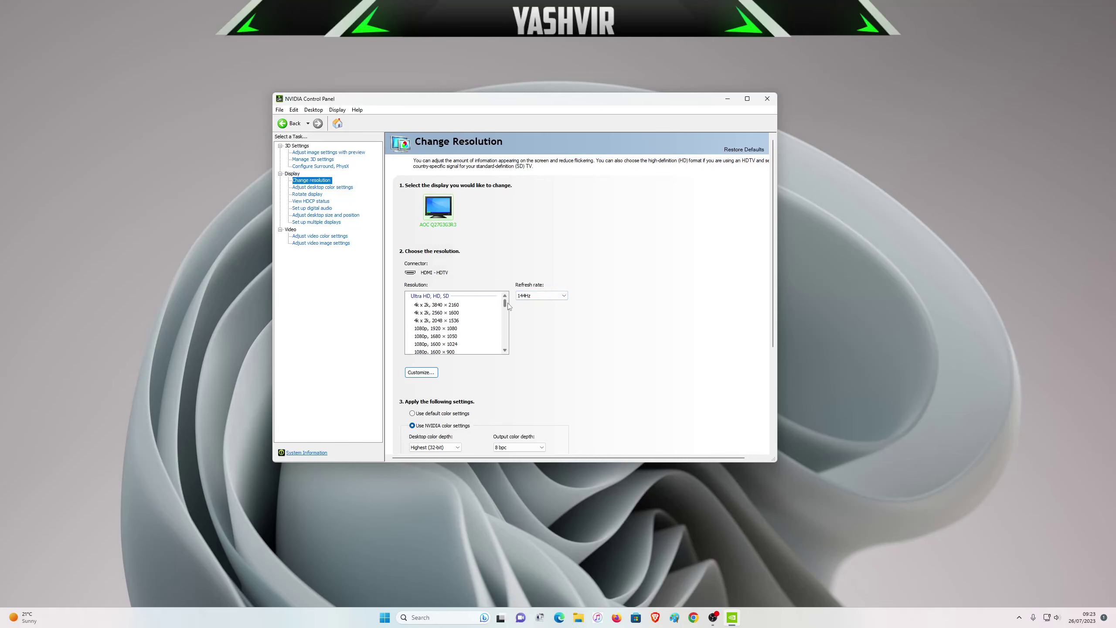
scroll(509, 305, down, 2)
mouse_move(511, 310)
mouse_down()
mouse_move(511, 347)
mouse_move(512, 305)
mouse_up()
scroll(445, 326, up, 2)
Step: Compare refresh rates for 1920 × 1080, 2560 × 1600 and 2048 × 1536, ending at 60Hz
click(426, 328)
click(448, 313)
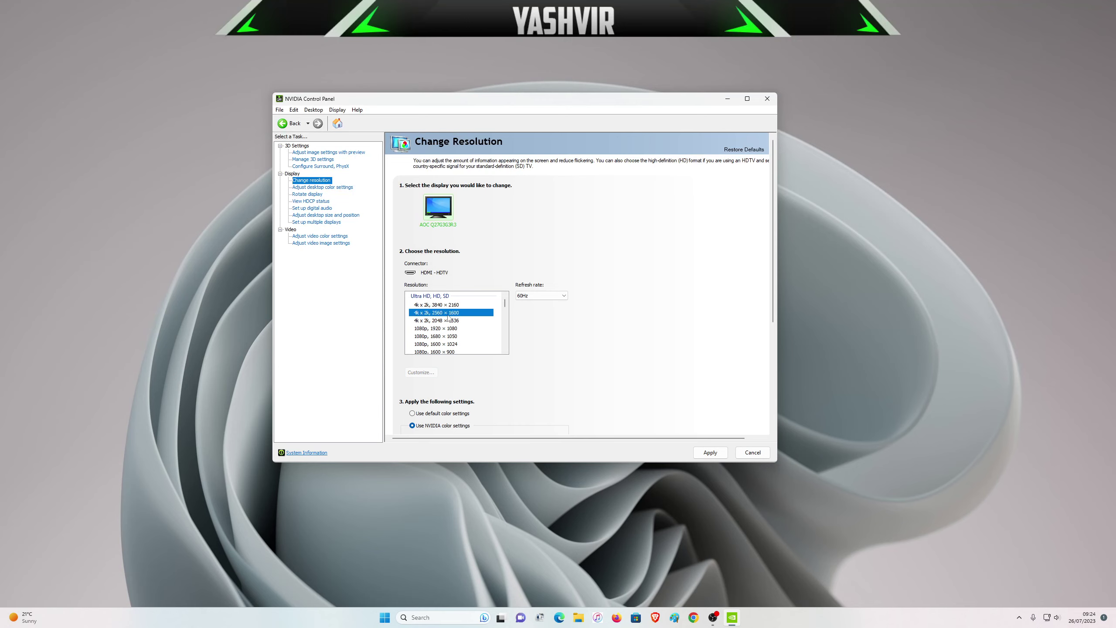
click(423, 327)
click(535, 296)
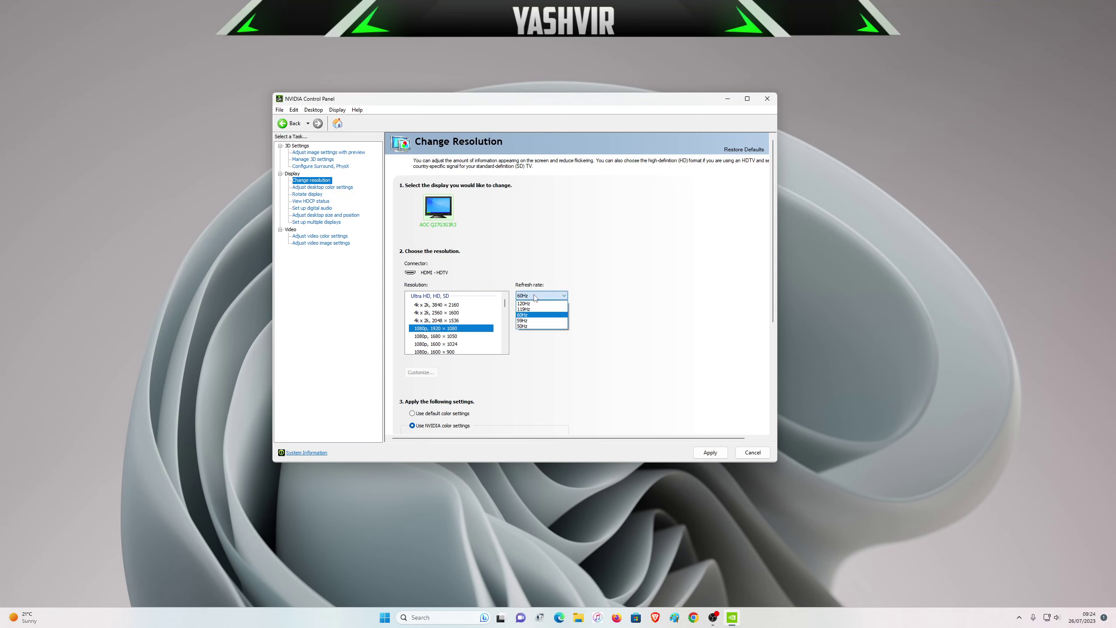
click(535, 298)
click(535, 298)
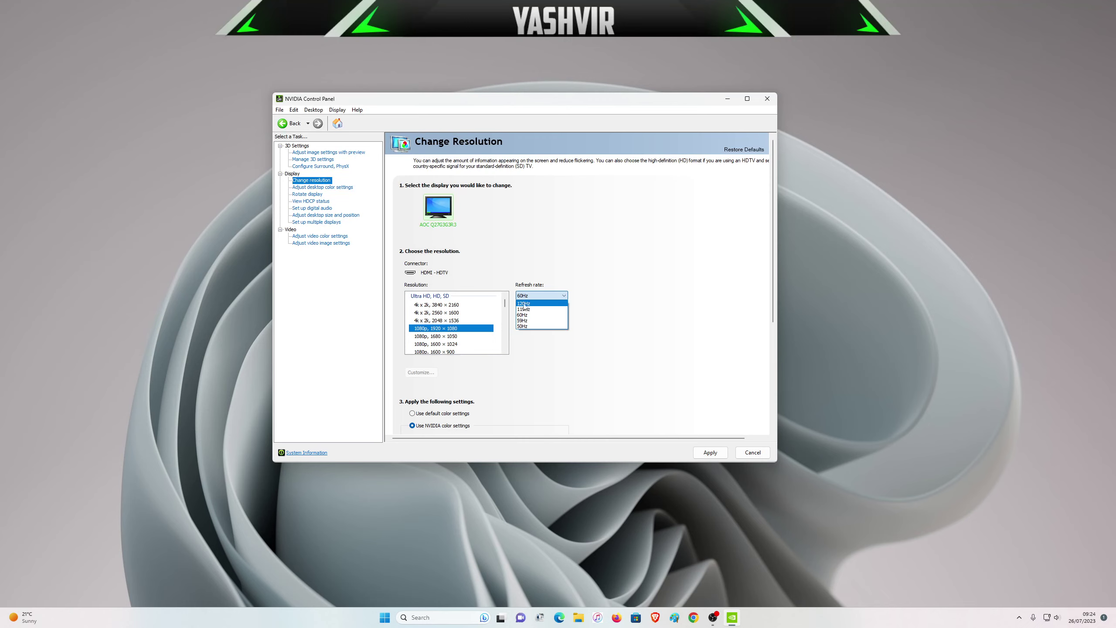
click(462, 315)
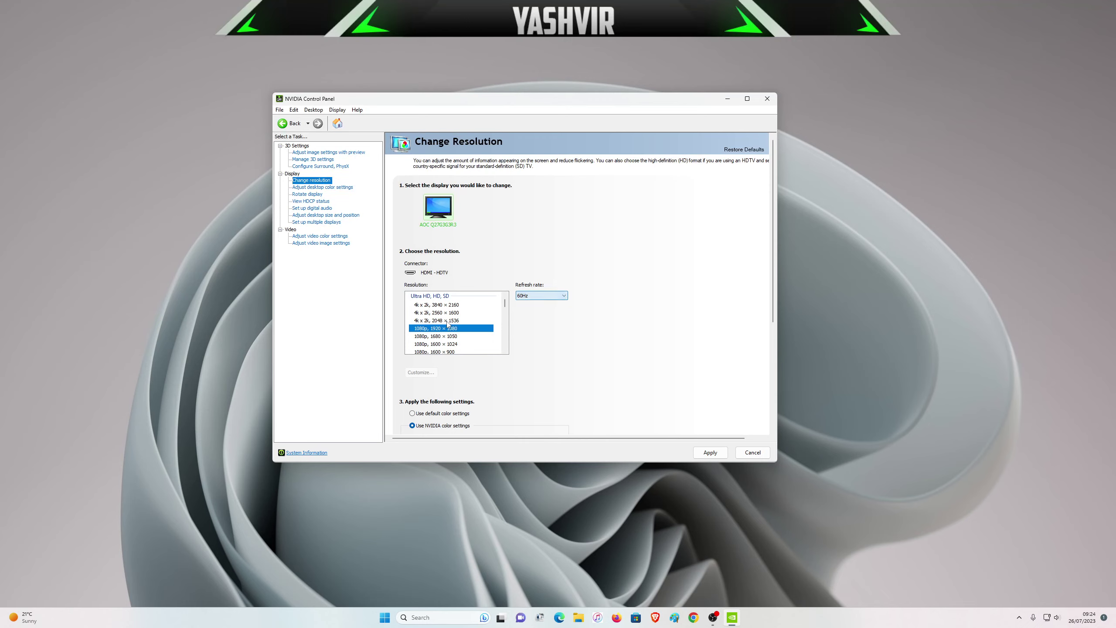
click(421, 321)
click(541, 296)
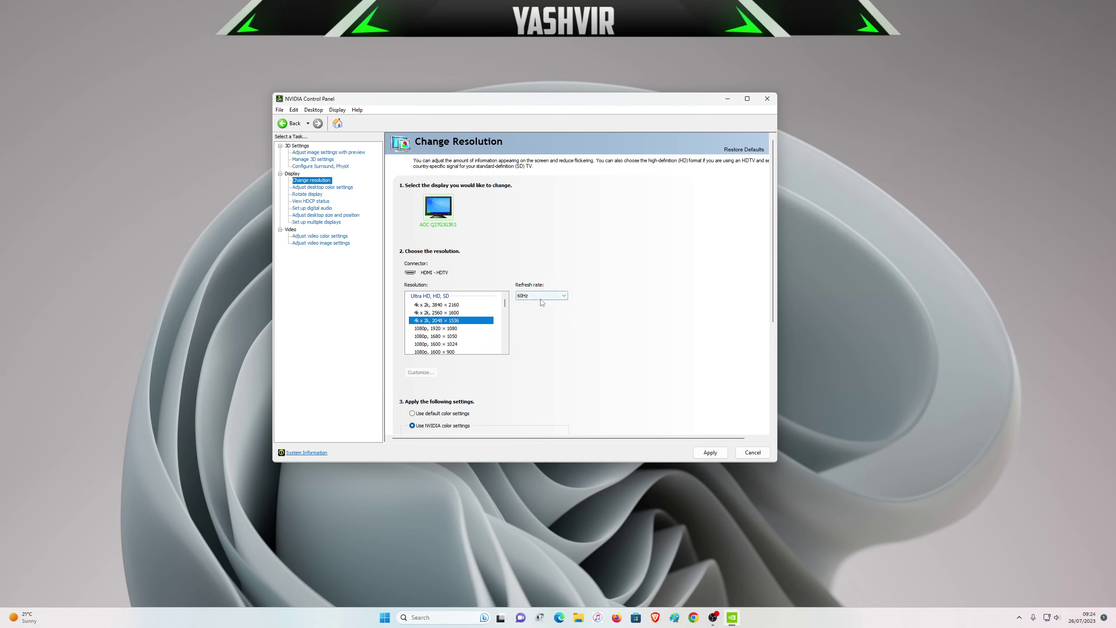
click(508, 307)
drag(507, 306, 508, 330)
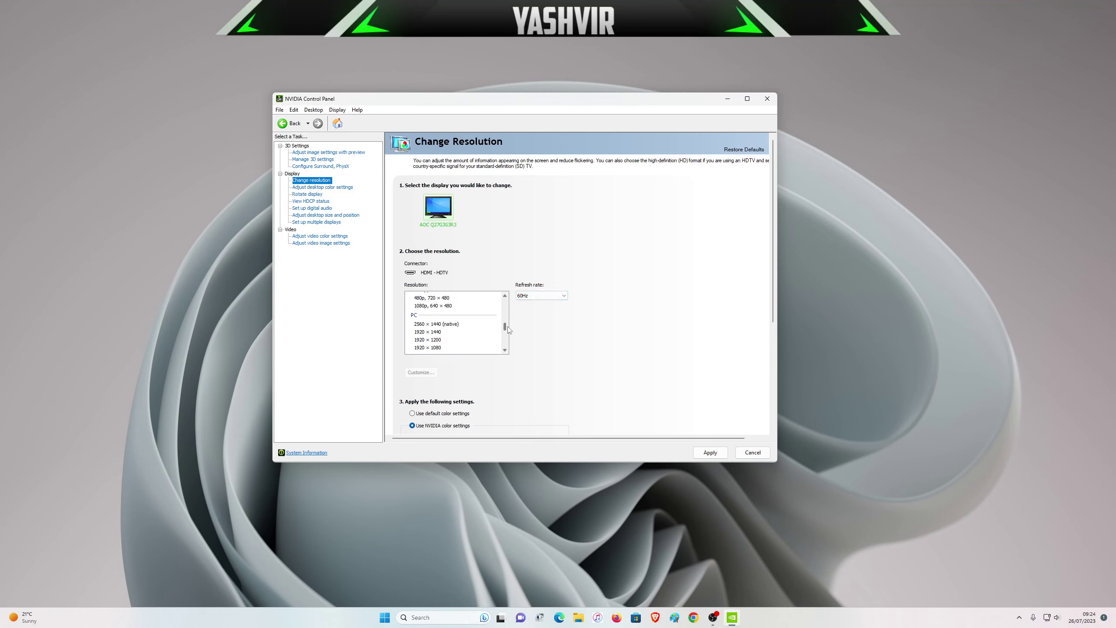
Step: Select the native 2560 × 1440 resolution and keep the refresh rate at 144Hz
click(440, 324)
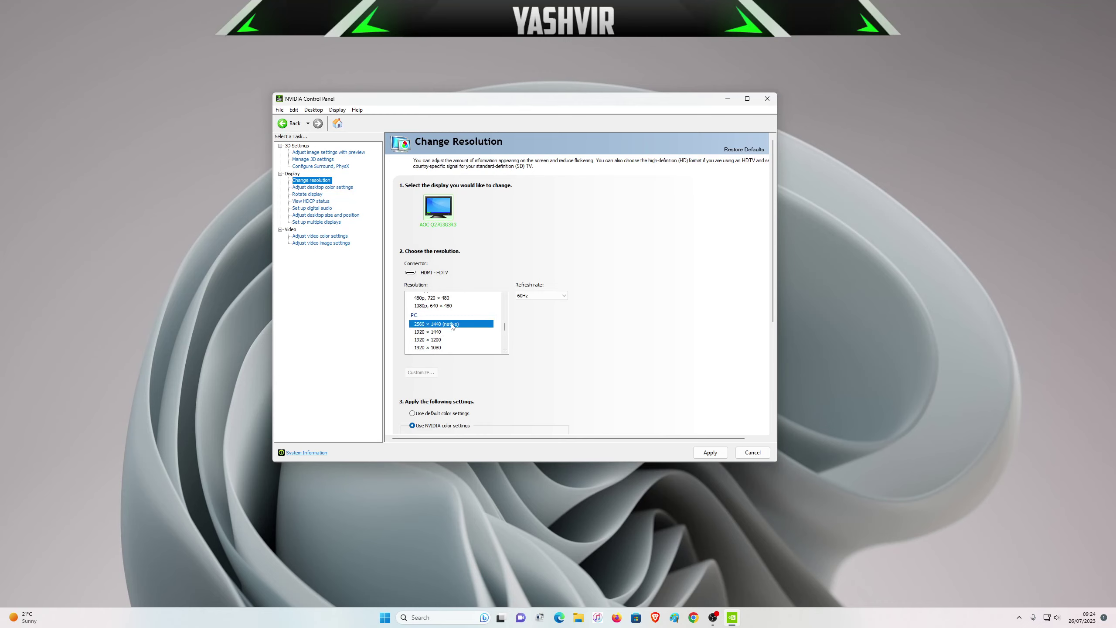
click(542, 297)
click(525, 303)
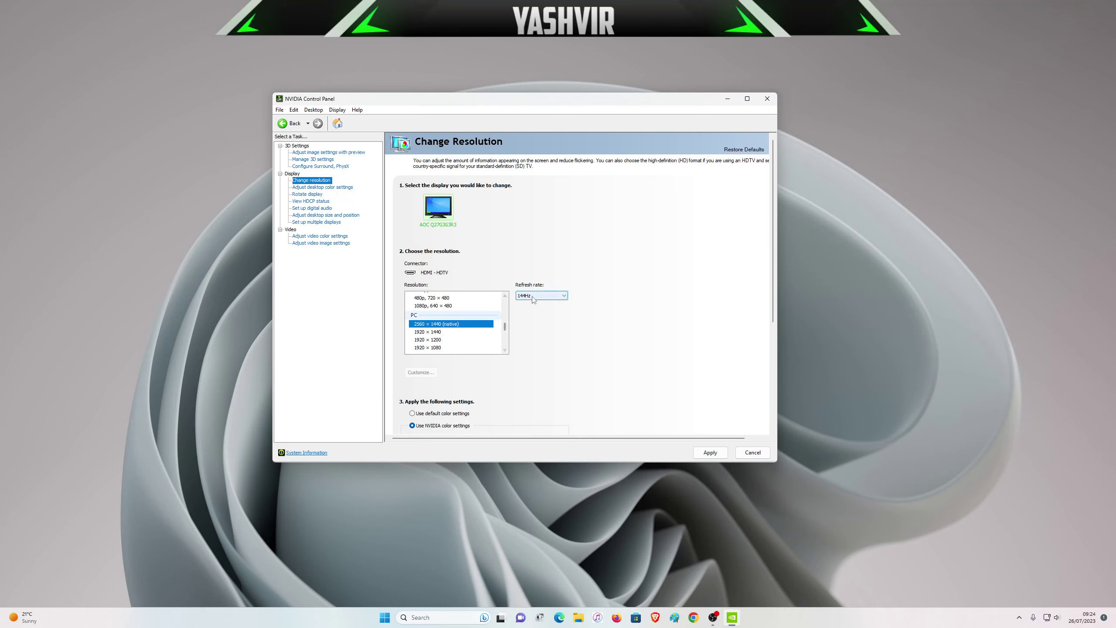
click(527, 295)
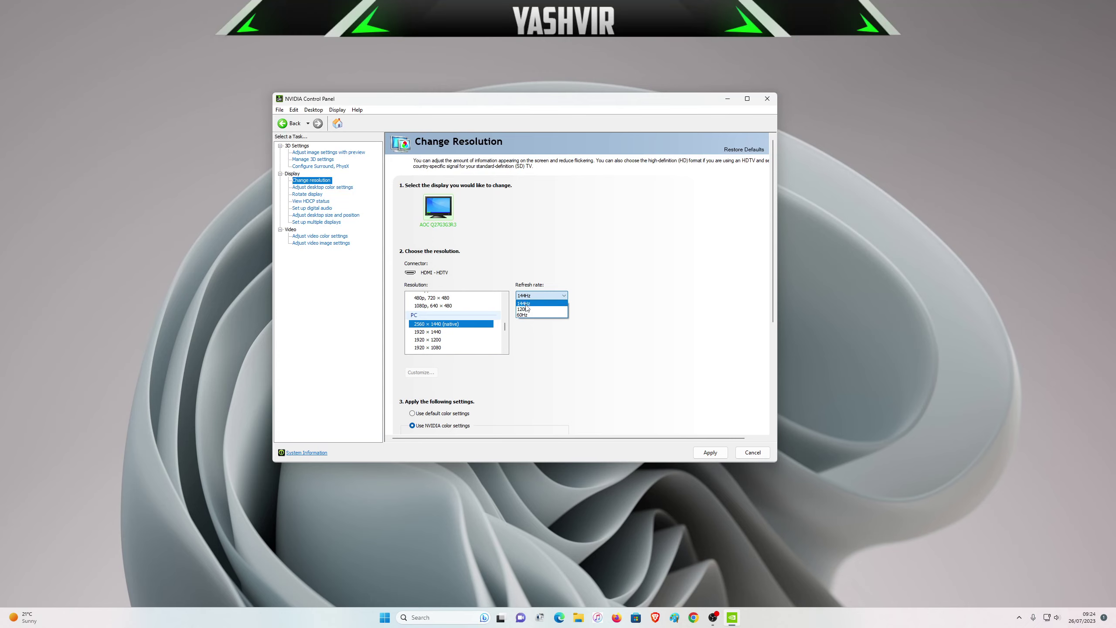
click(524, 303)
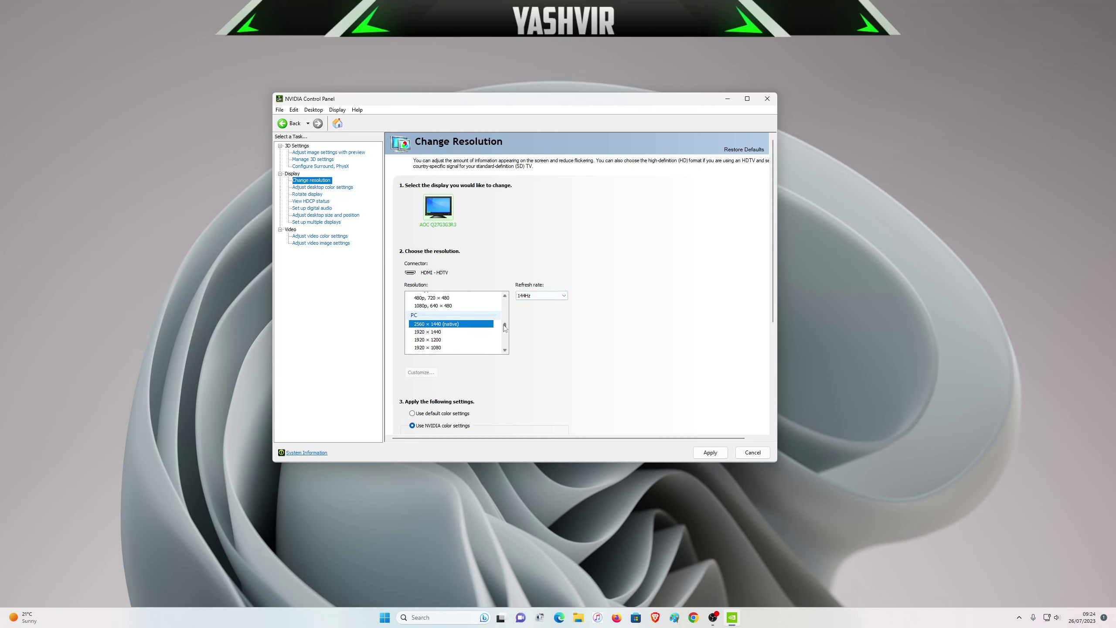
drag(505, 326, 506, 327)
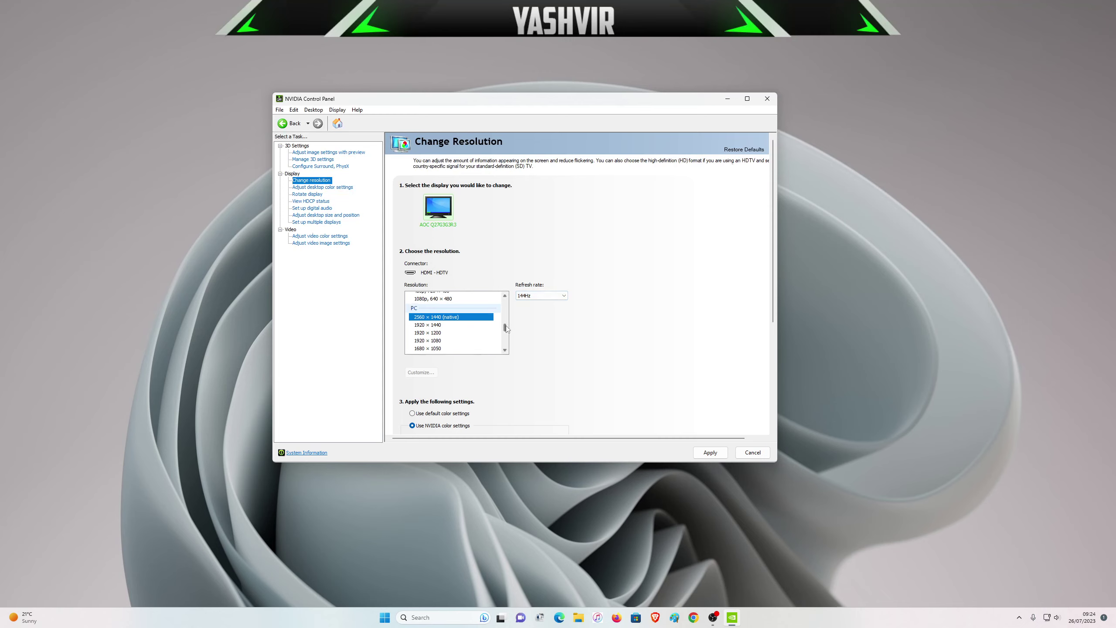
Step: Try 1920 × 1080 and 1920 × 1440, then return to 2560 × 1440 at 144Hz
click(442, 340)
click(539, 296)
click(534, 303)
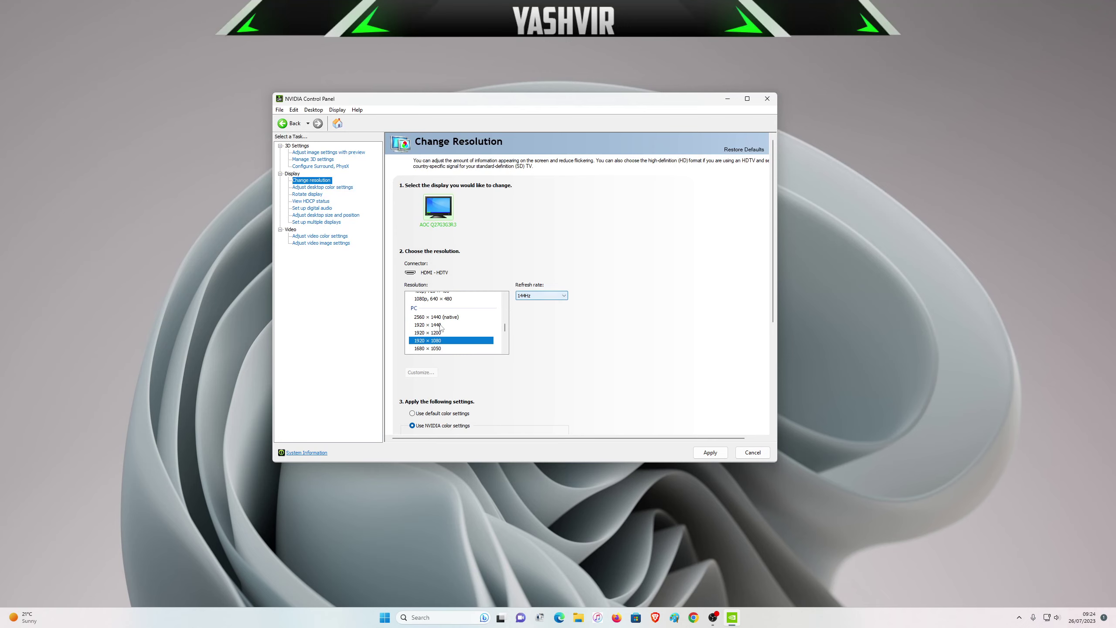
click(444, 325)
click(445, 317)
click(532, 297)
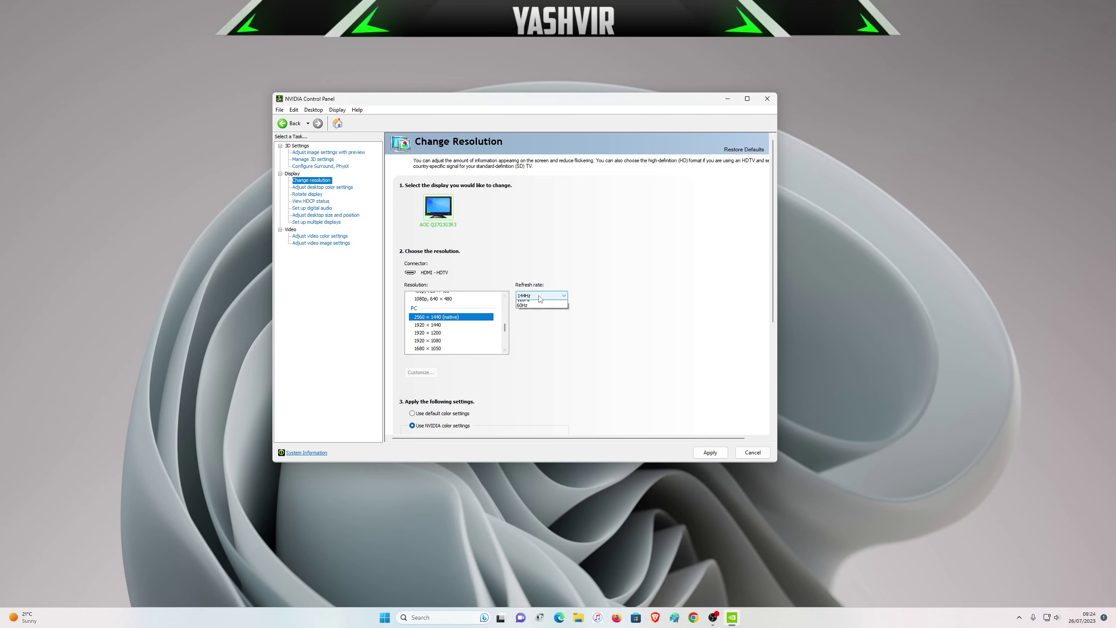
click(534, 304)
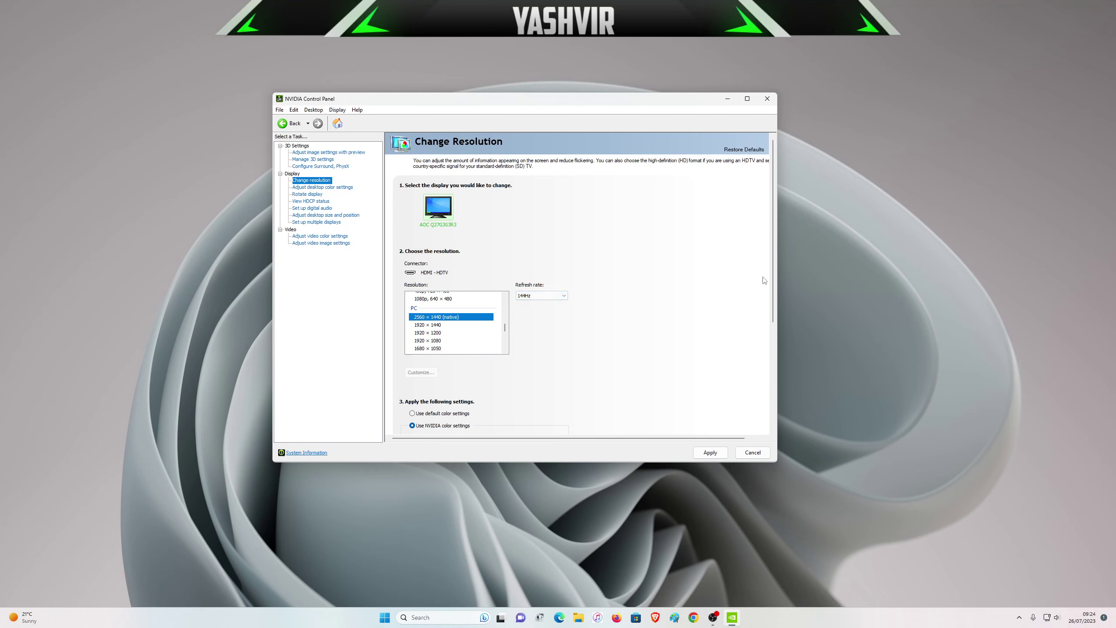
Step: Use NVIDIA color settings with Full output dynamic range, apply, and keep the new display settings
drag(773, 282, 773, 360)
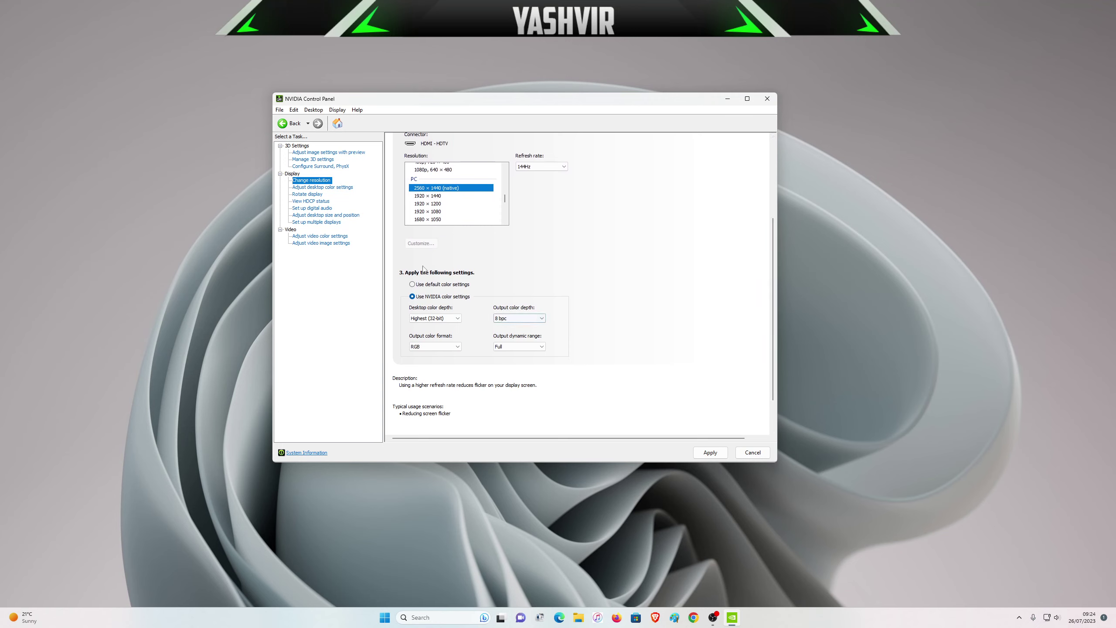
click(413, 296)
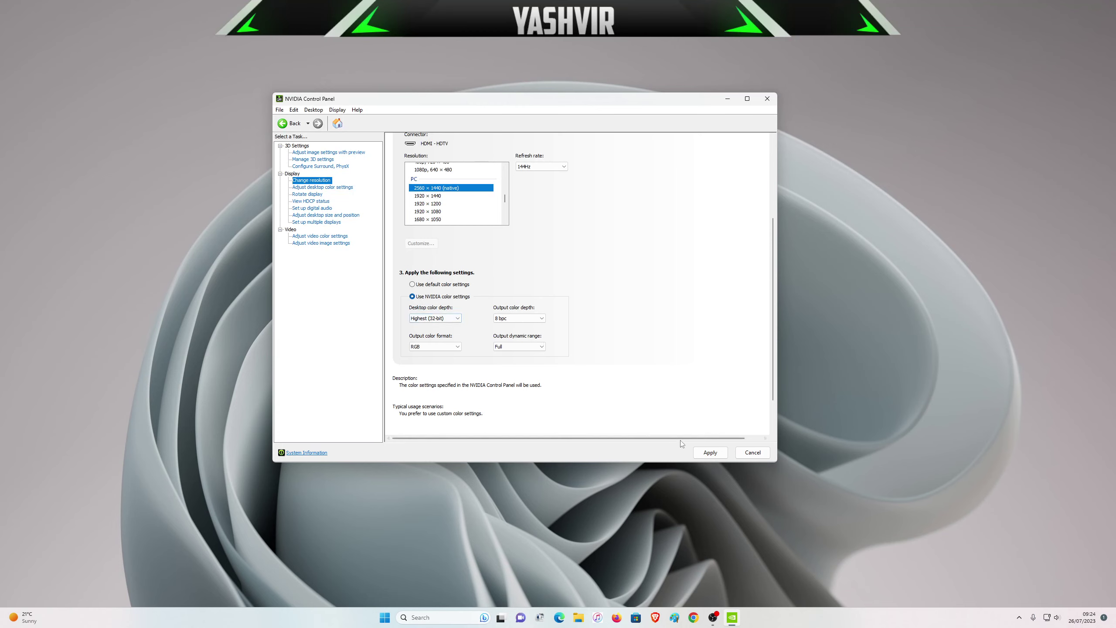
click(710, 452)
click(558, 295)
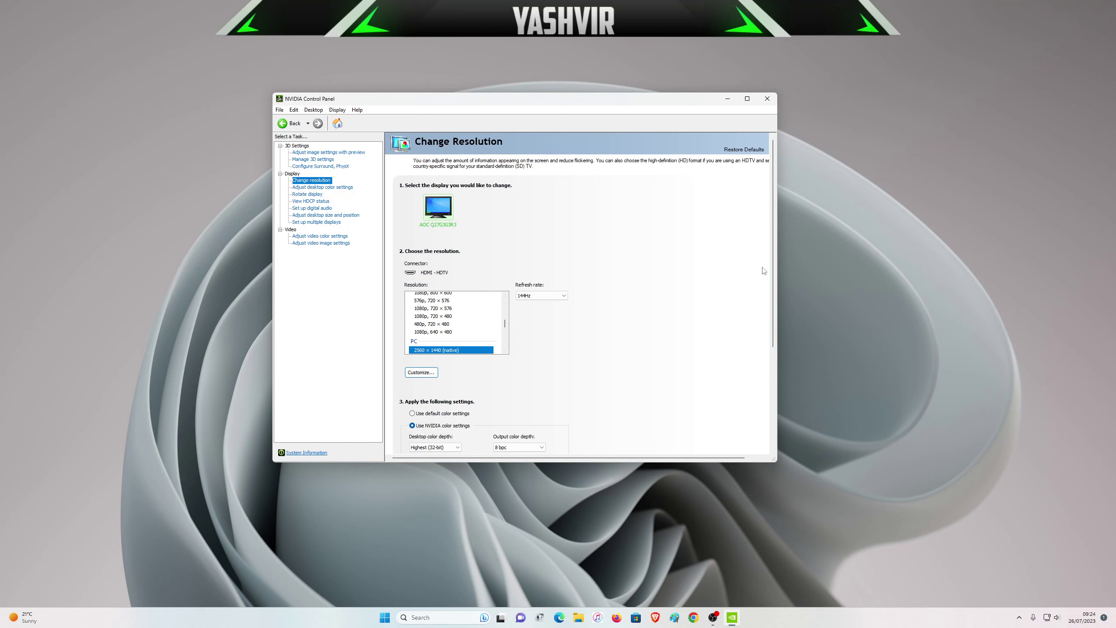
Step: Visit Adjust desktop color settings, then move on to Adjust video color settings
scroll(764, 271, down, 2)
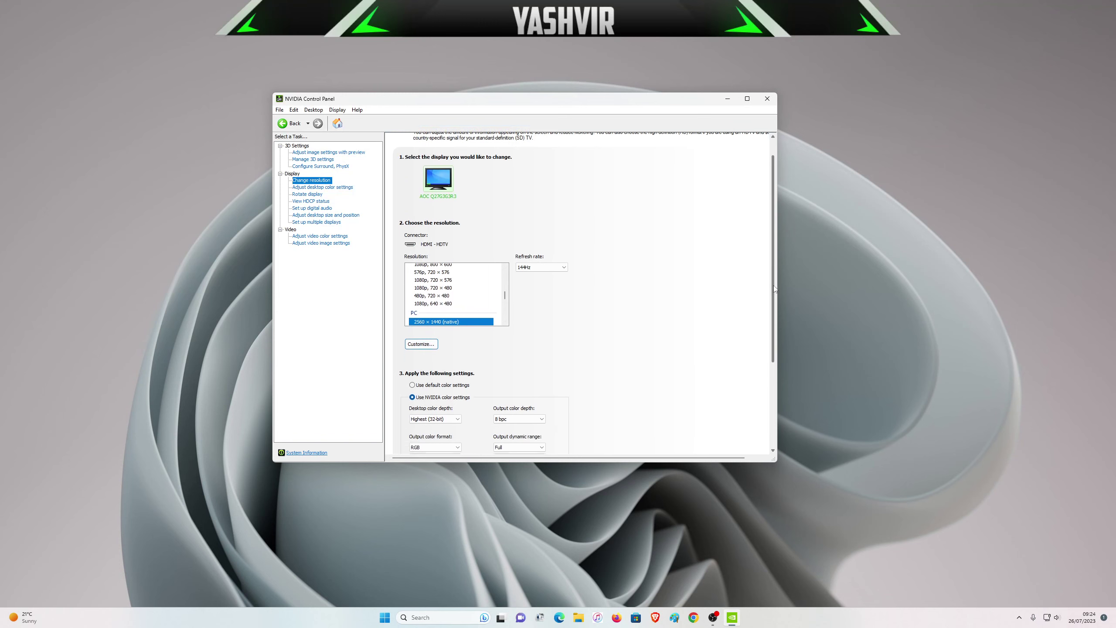
click(312, 188)
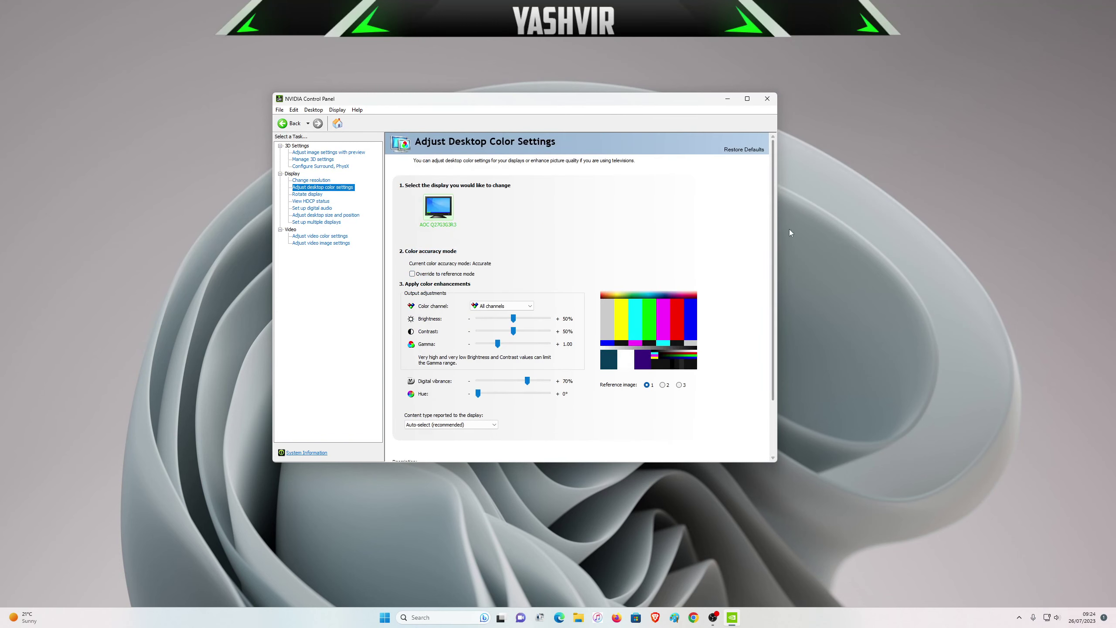
scroll(771, 273, down, 2)
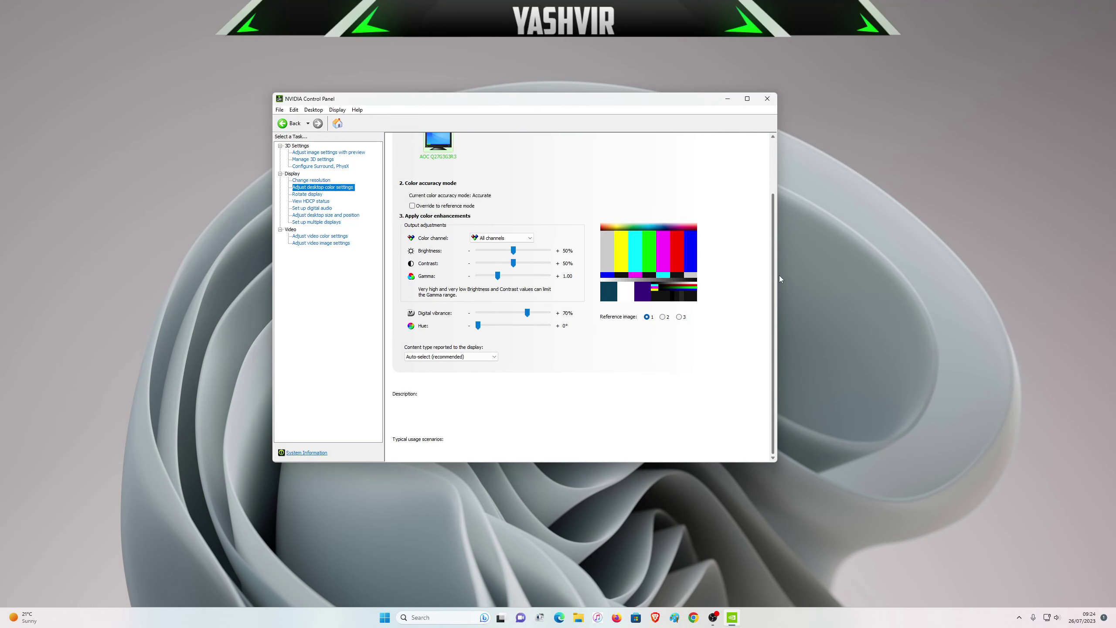
scroll(772, 275, up, 2)
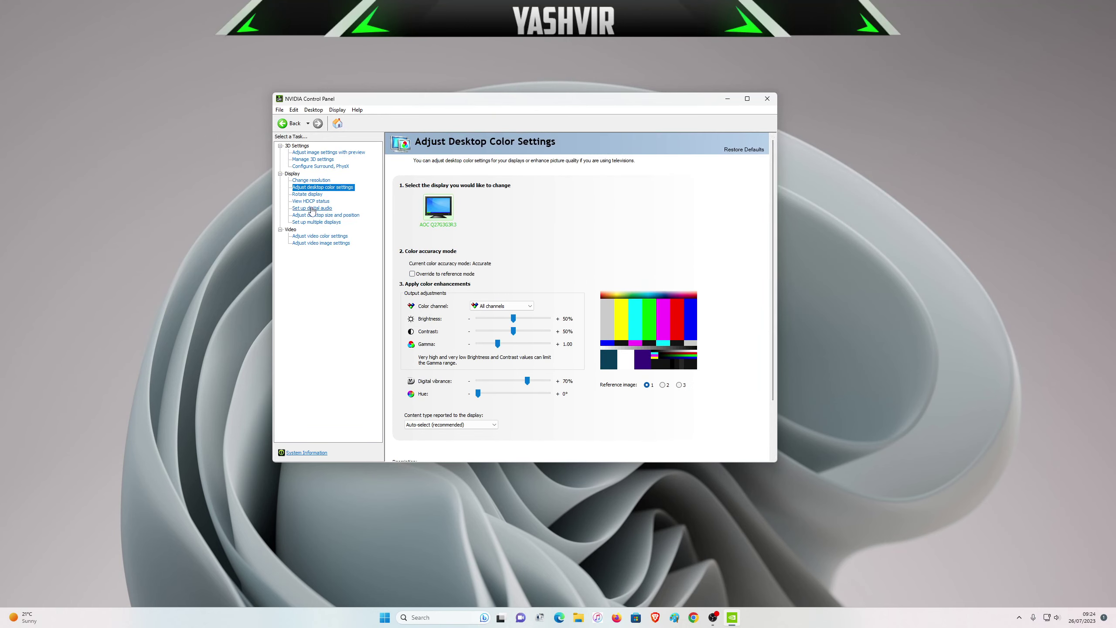
click(323, 237)
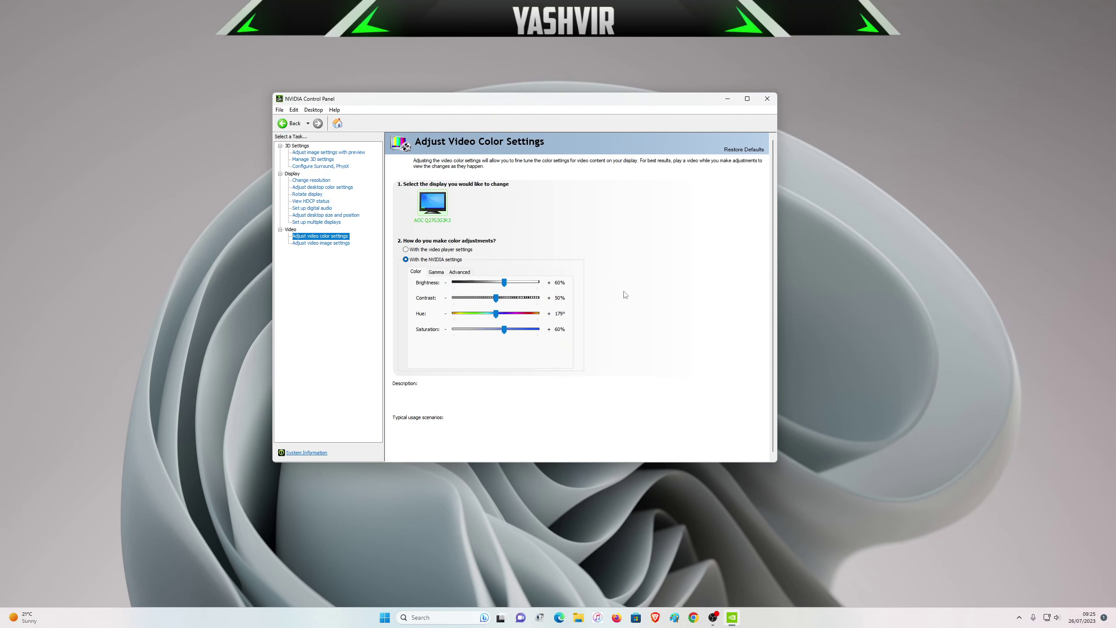
Step: Go through the Gamma and Advanced video color tabs, leaving Dynamic range at Full (0-255)
mouse_move(445, 258)
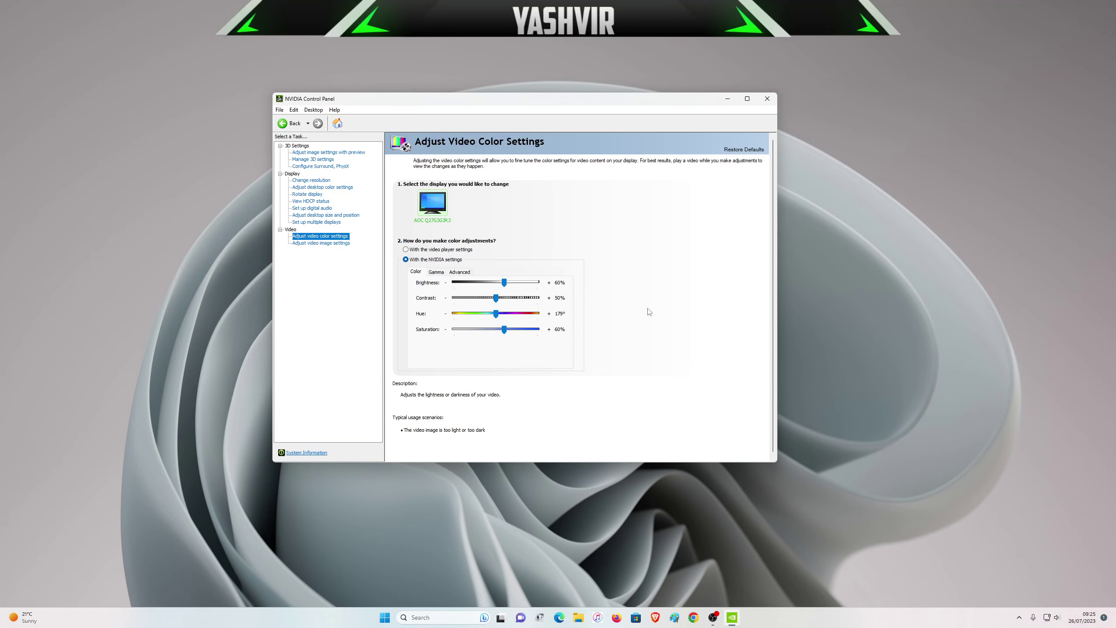
click(430, 273)
key(Right)
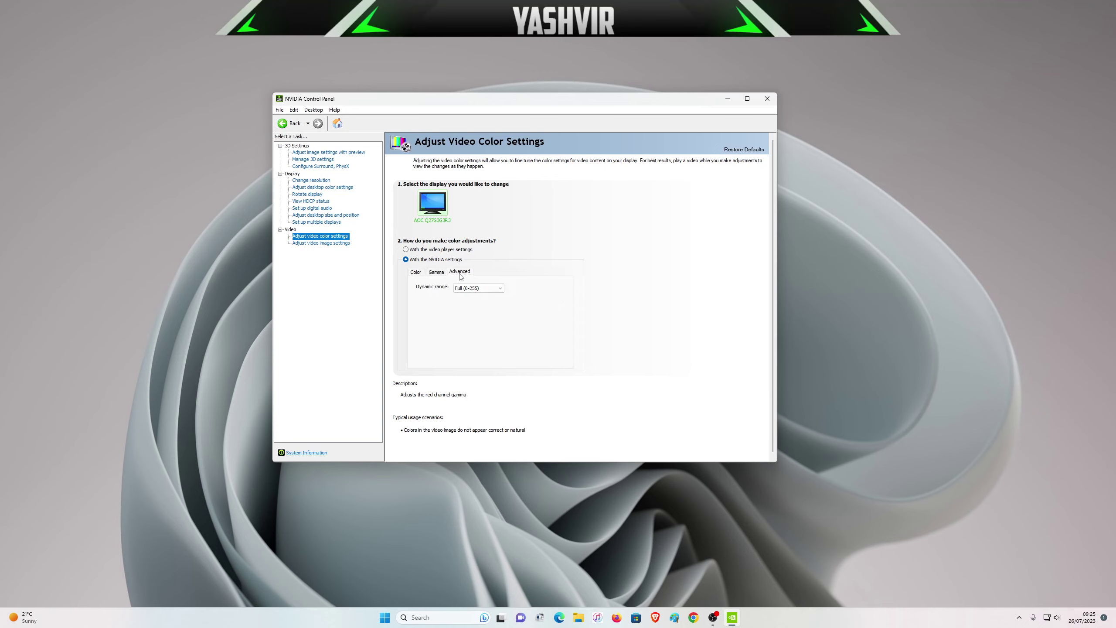
click(473, 289)
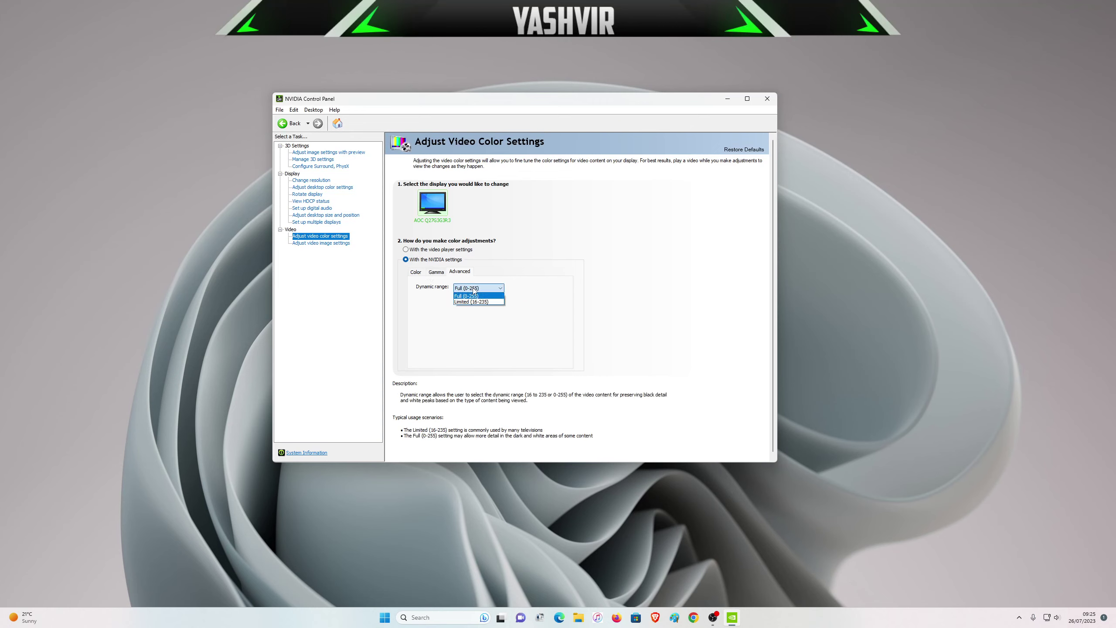
click(426, 294)
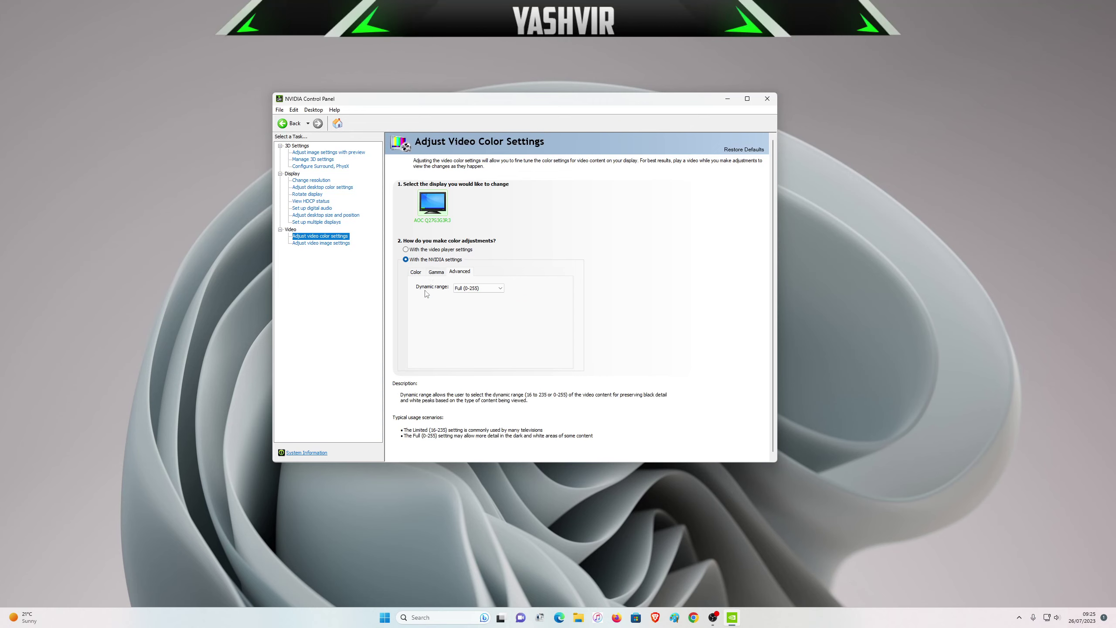
click(472, 288)
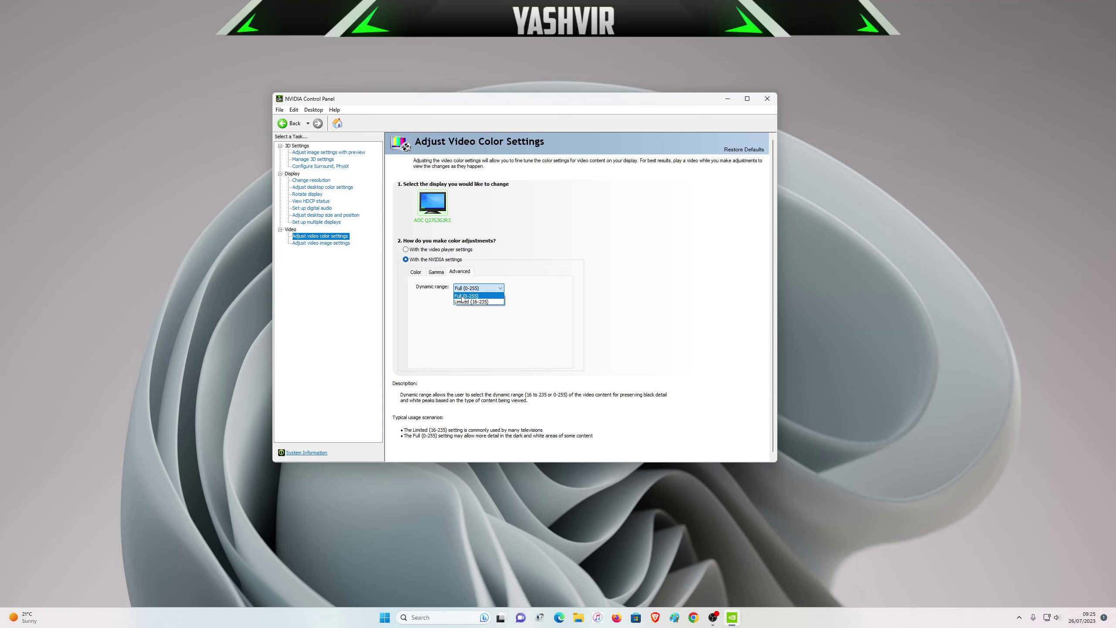
click(403, 307)
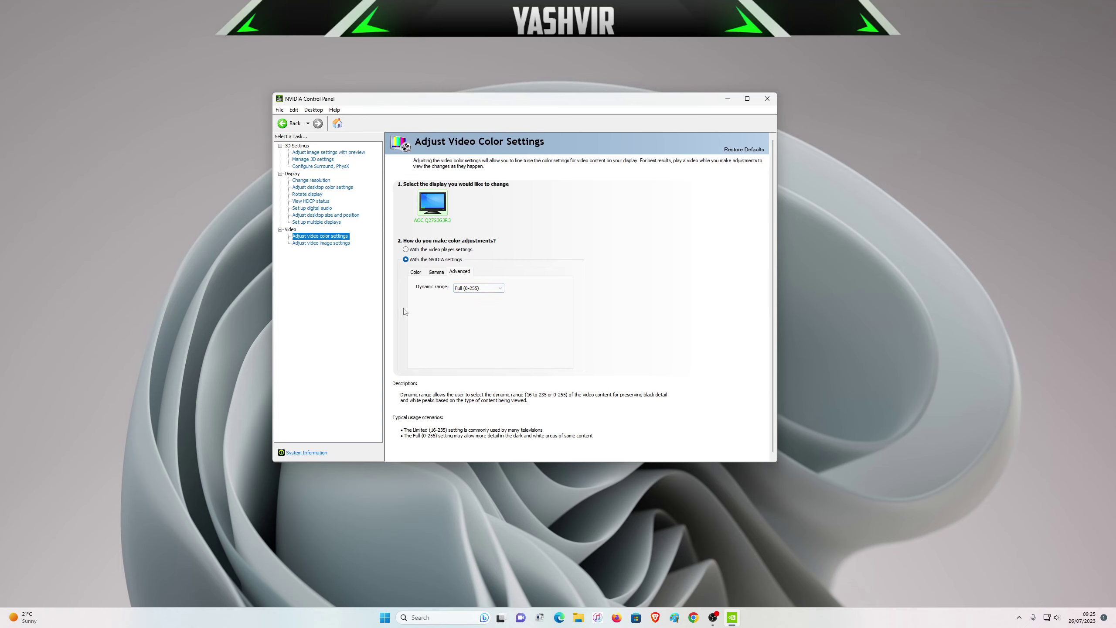
click(323, 245)
Step: Return to the video color settings page, then close NVIDIA Control Panel with Alt+F4
click(320, 237)
key(alt+F4)
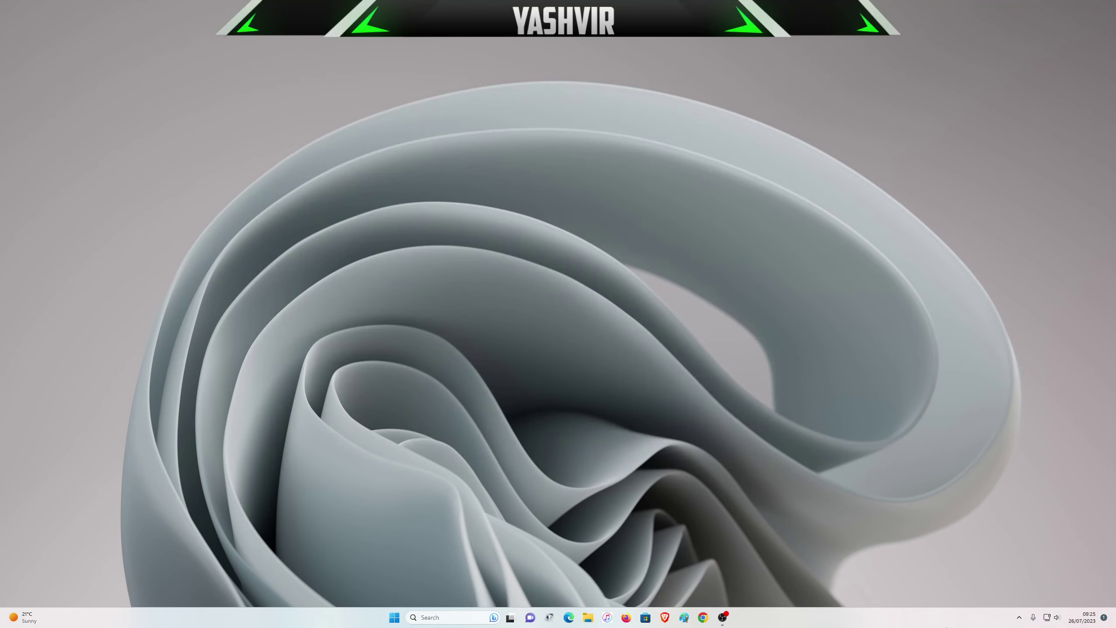